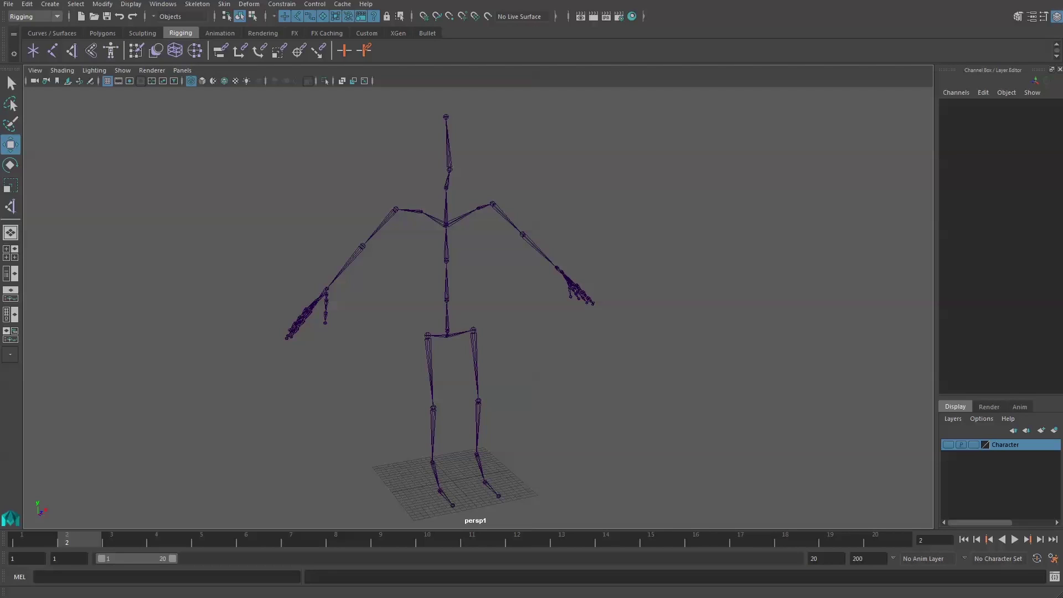
Step: Select the root joint's entire hierarchy and clear the selection
click(448, 336)
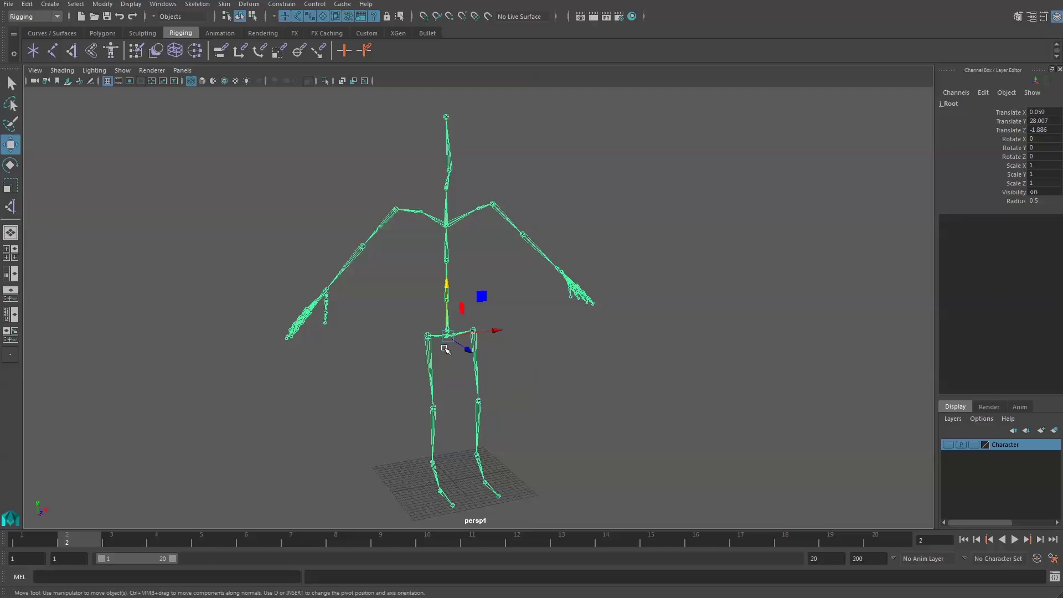
click(123, 5)
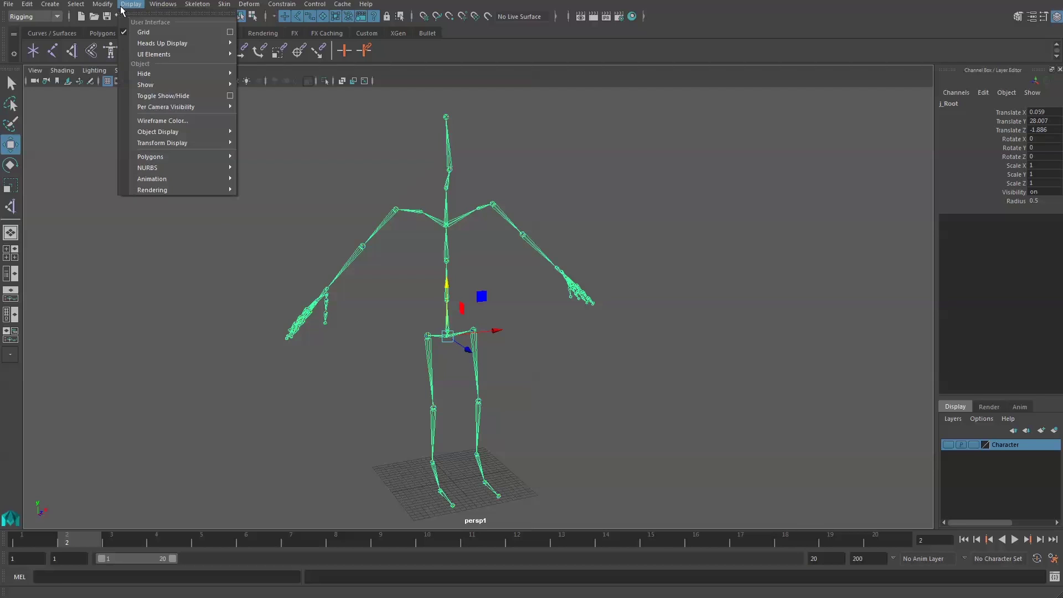
mouse_move(81, 3)
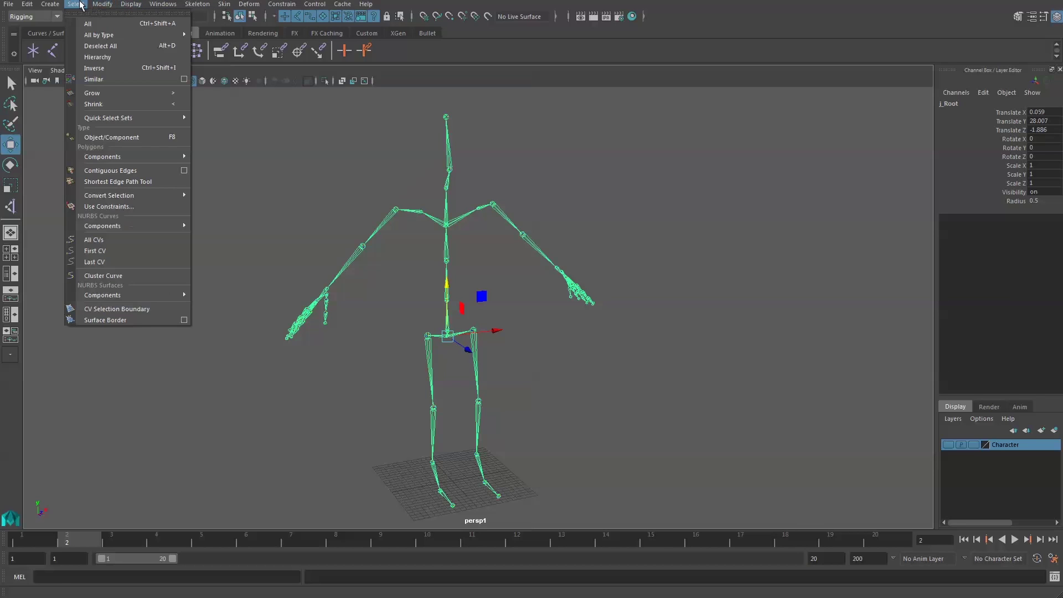
click(101, 58)
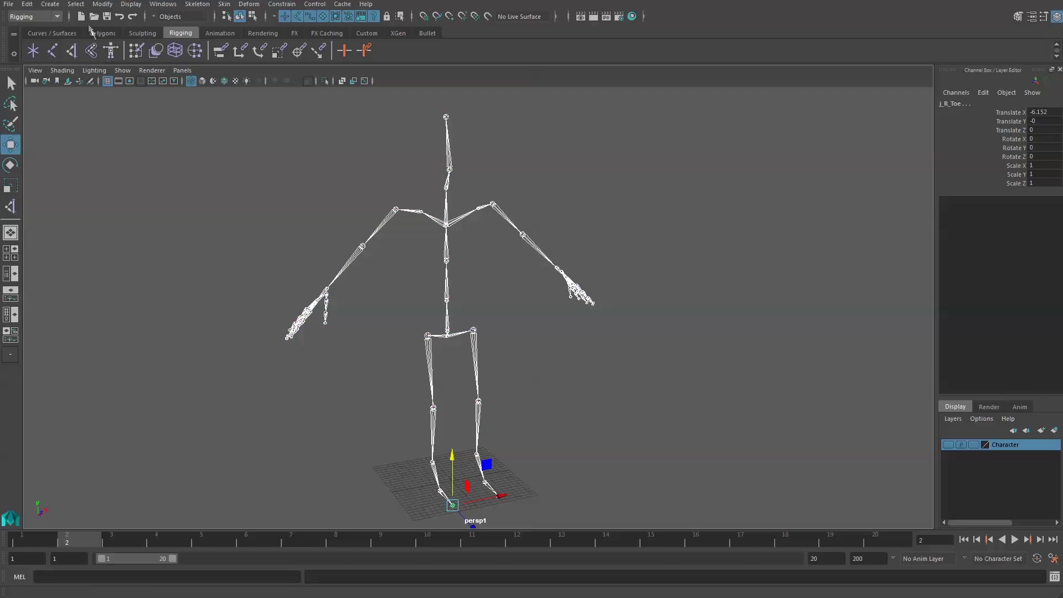
click(171, 176)
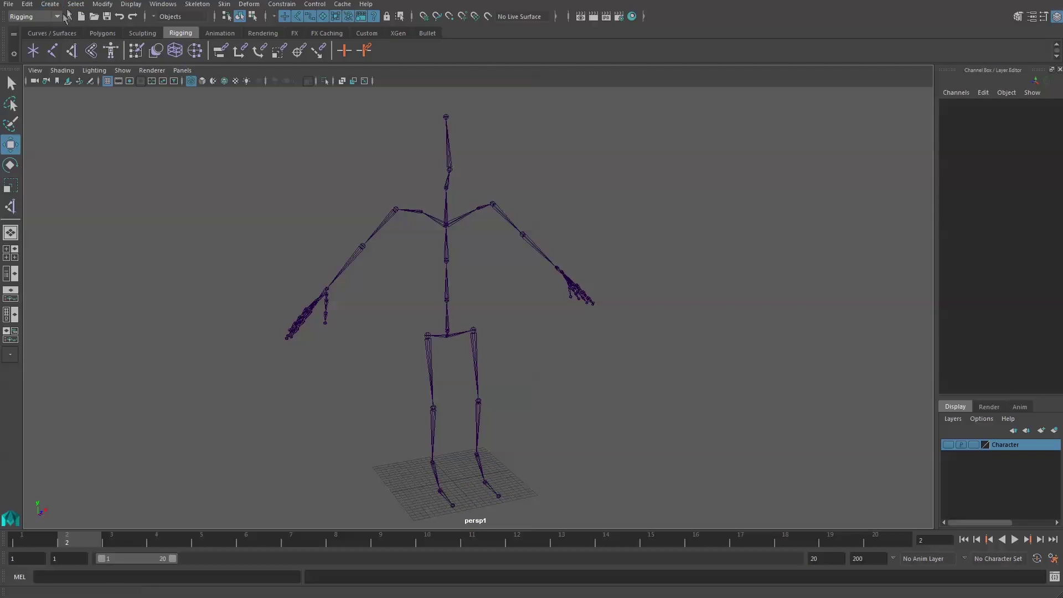
Step: Select all joints in the scene by type and display their local rotation axes
click(76, 4)
mouse_move(112, 41)
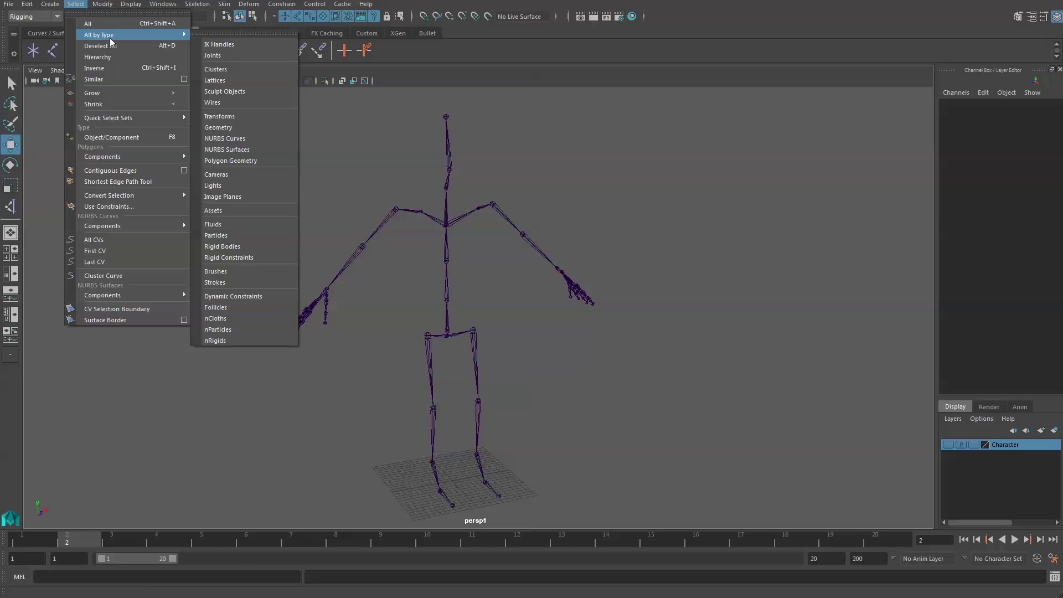
click(212, 56)
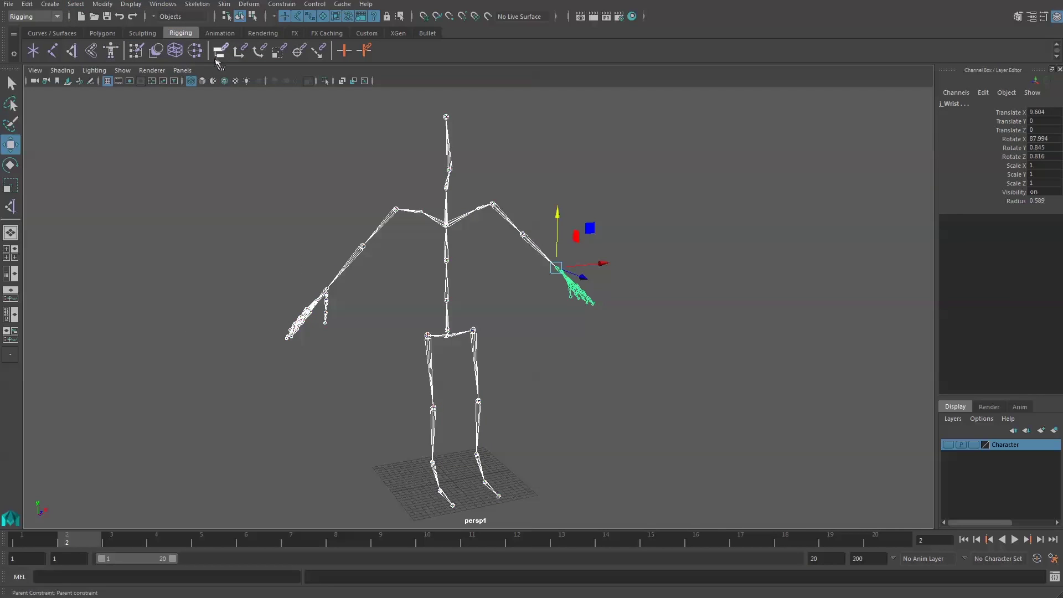
click(131, 5)
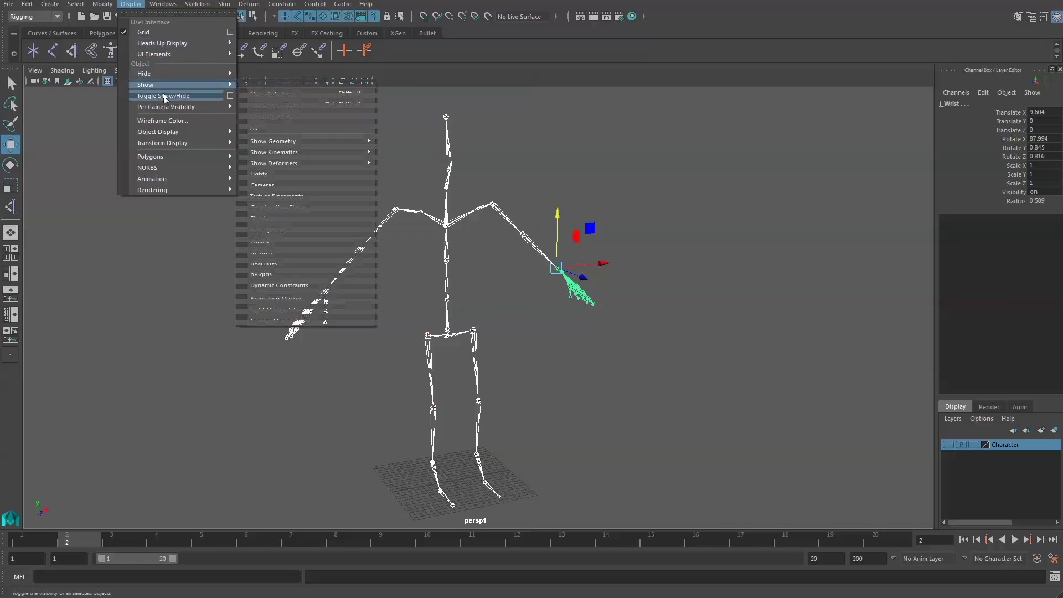
mouse_move(170, 144)
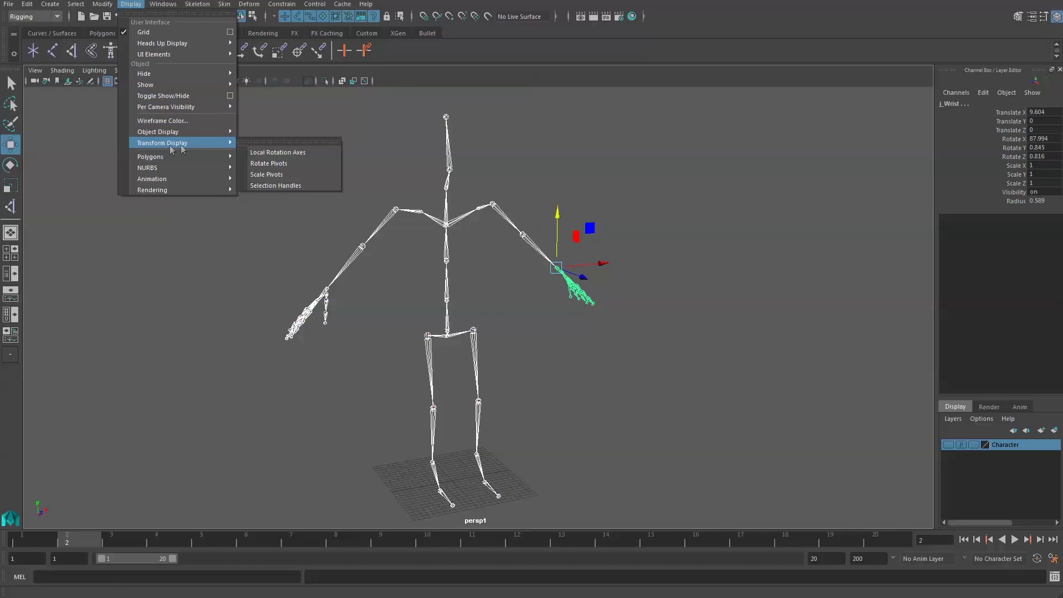
click(303, 152)
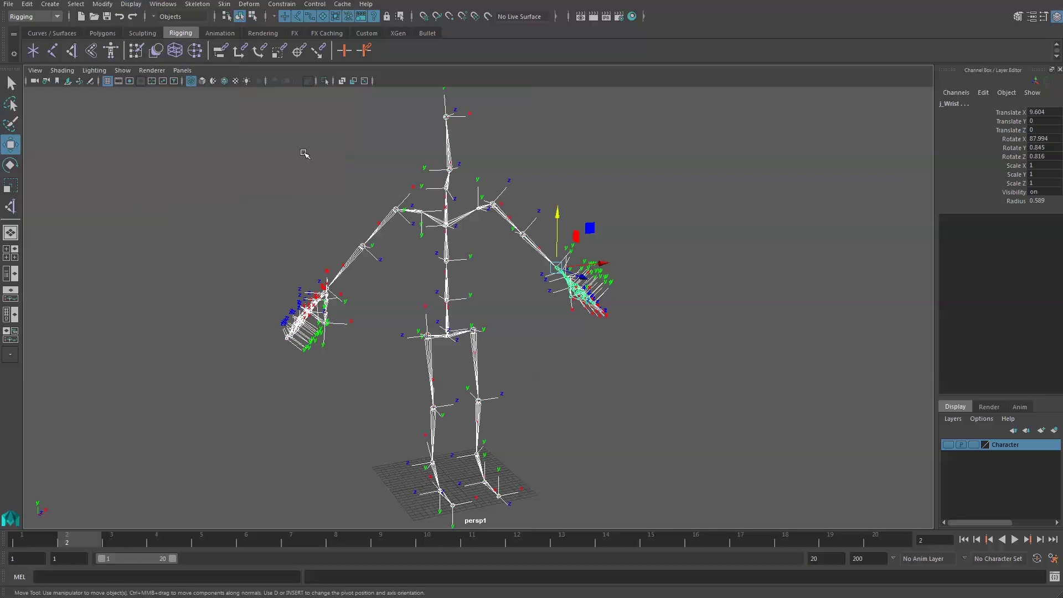
Step: Examine the direction of the local rotation axes along the spine, neck, head and both arms
alt+right_drag(395, 279, 564, 572)
alt+drag(502, 482, 455, 343)
alt+middle_drag(455, 343, 430, 466)
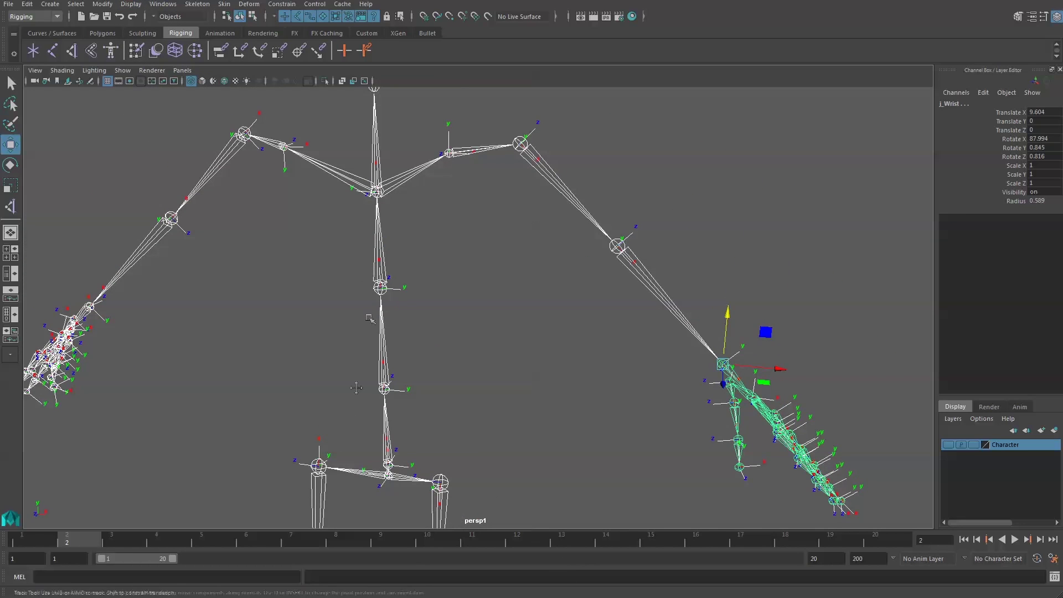
alt+middle_drag(359, 345, 363, 437)
alt+drag(452, 301, 490, 304)
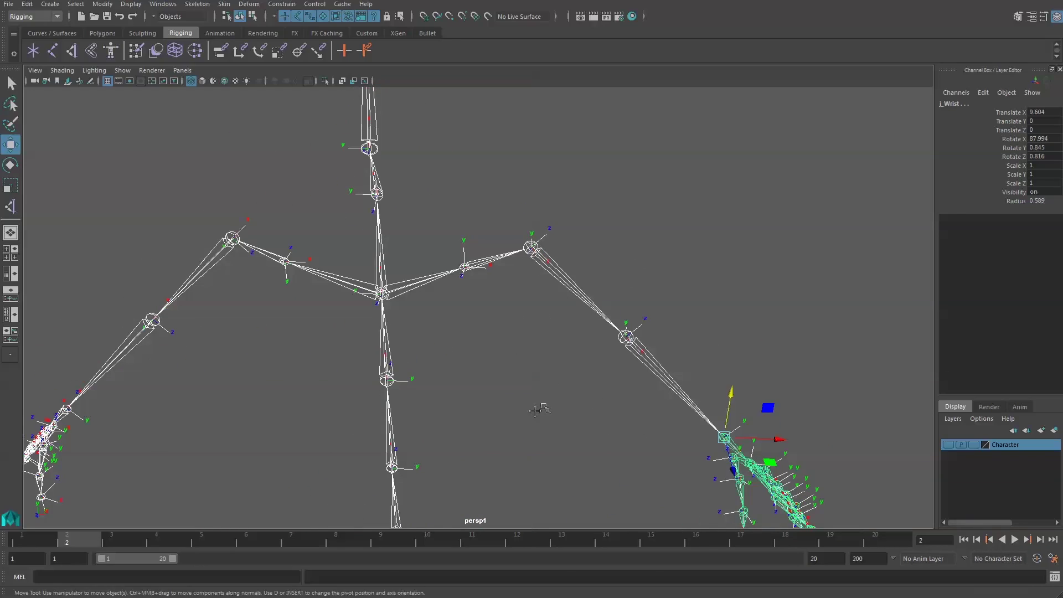
alt+middle_drag(540, 409, 503, 384)
alt+middle_drag(365, 304, 349, 374)
alt+middle_drag(340, 227, 347, 304)
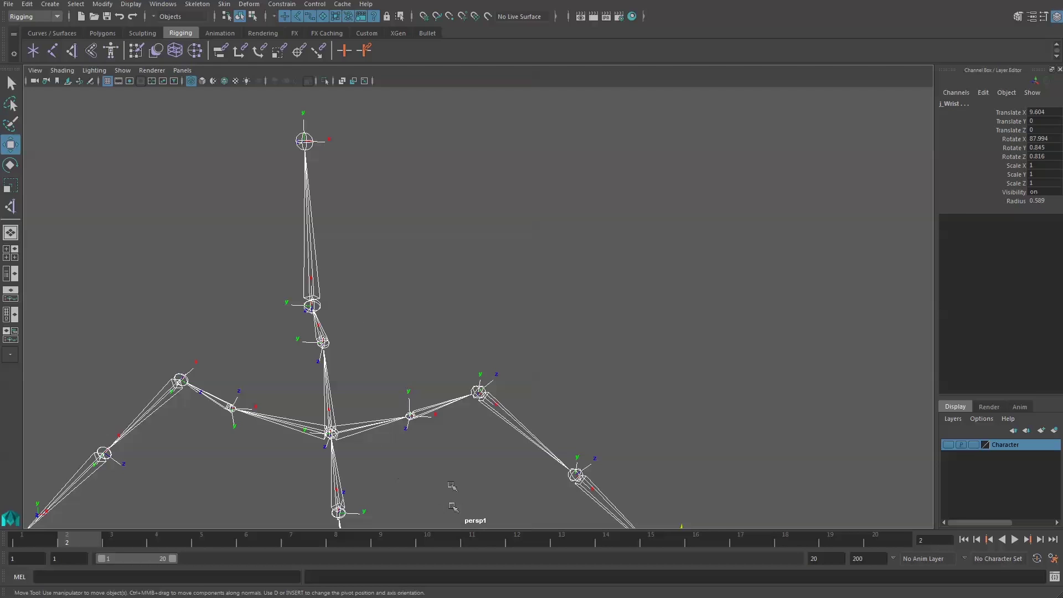
alt+middle_drag(449, 486, 483, 271)
alt+middle_drag(453, 343, 540, 350)
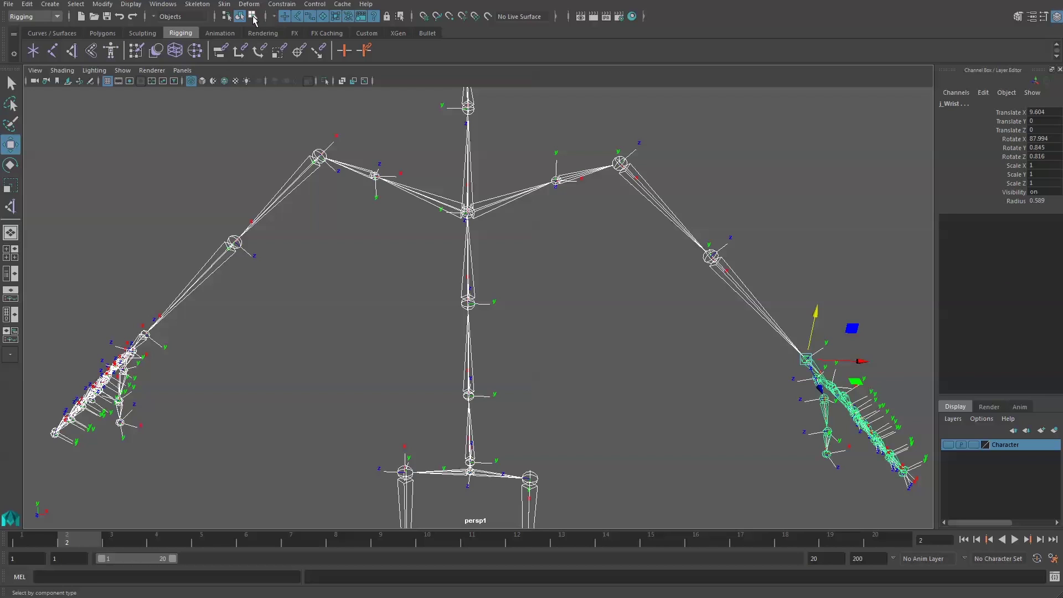
Step: Switch to component selection with miscellaneous components enabled, and select the local rotation axes of the third spine joint, neck and right shoulder
click(252, 16)
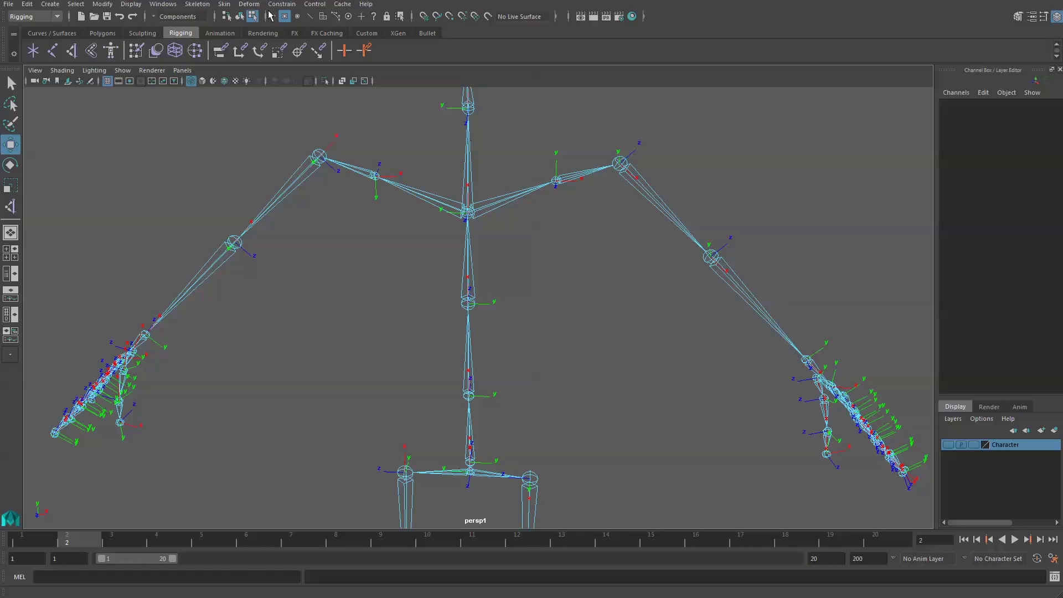
click(375, 17)
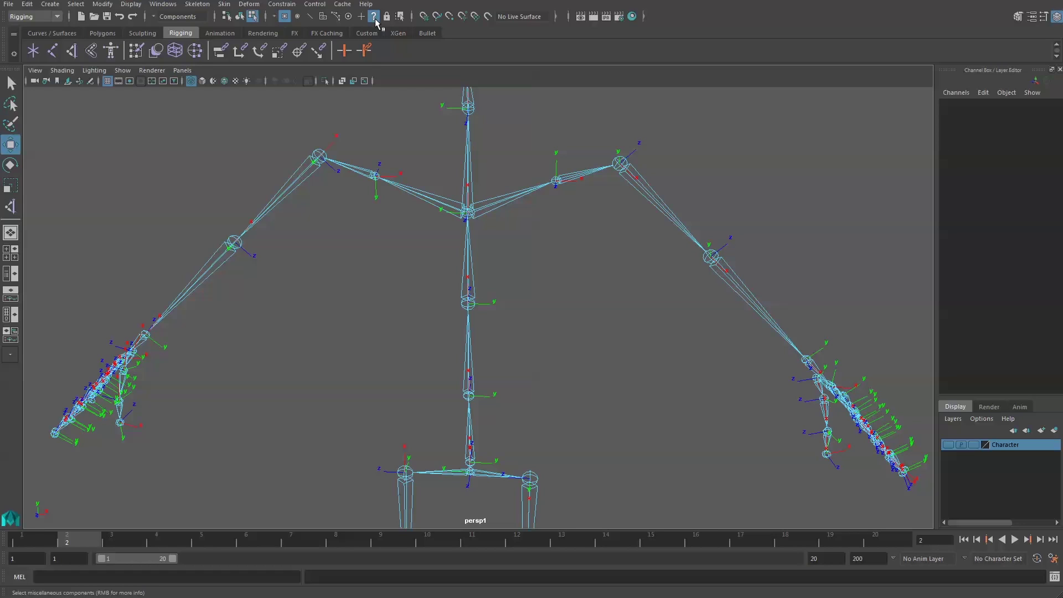
drag(514, 251, 485, 330)
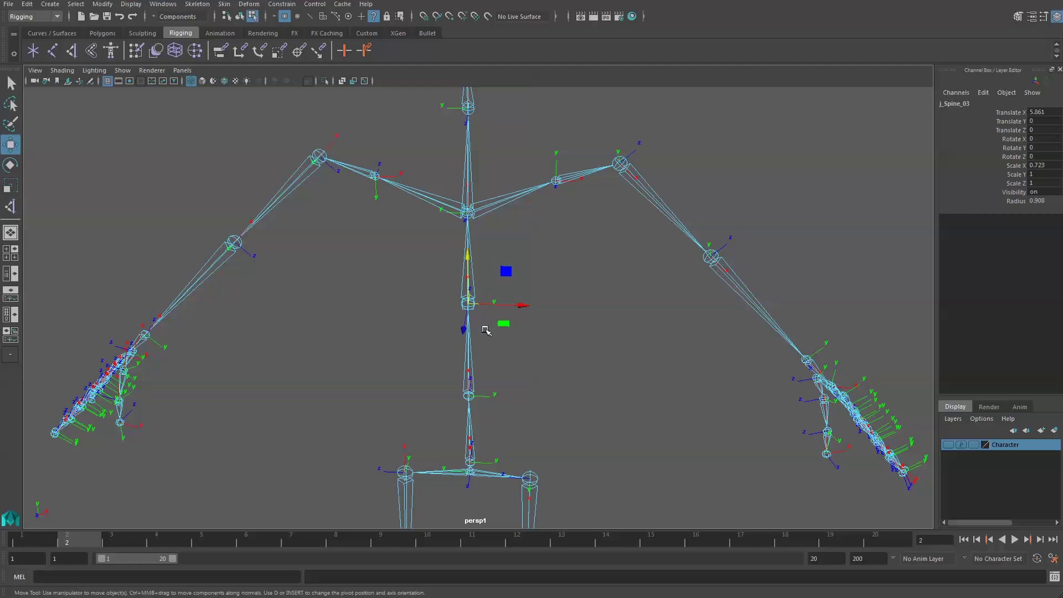
drag(533, 136, 562, 164)
drag(433, 100, 449, 124)
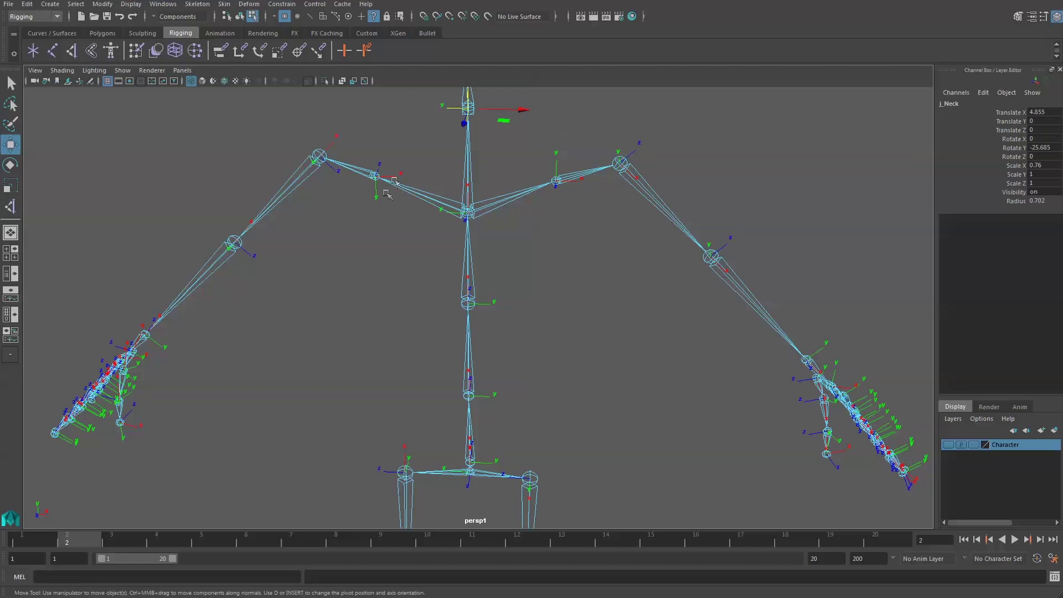
drag(355, 189, 330, 164)
alt+middle_drag(435, 373, 406, 283)
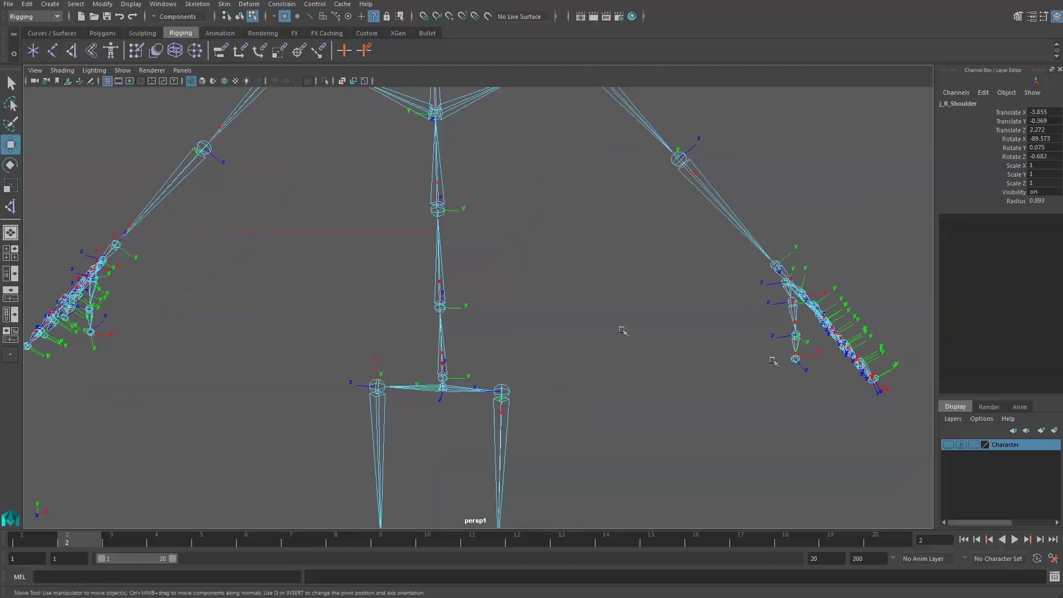
alt+middle_drag(650, 344, 695, 432)
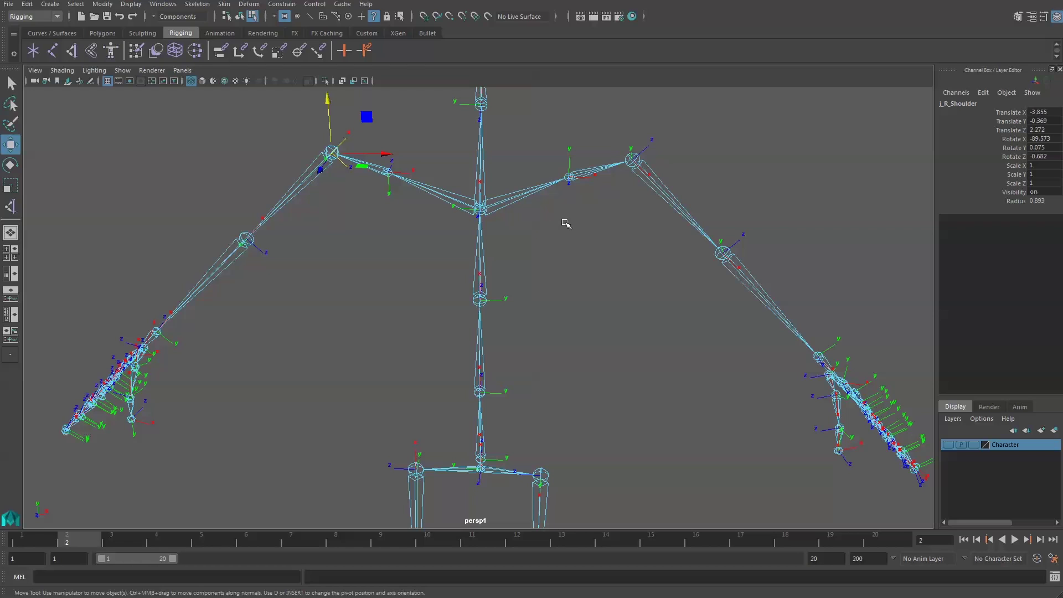
Step: Set the Rotate tool's step snap to Relative with a 90-degree increment
click(1045, 17)
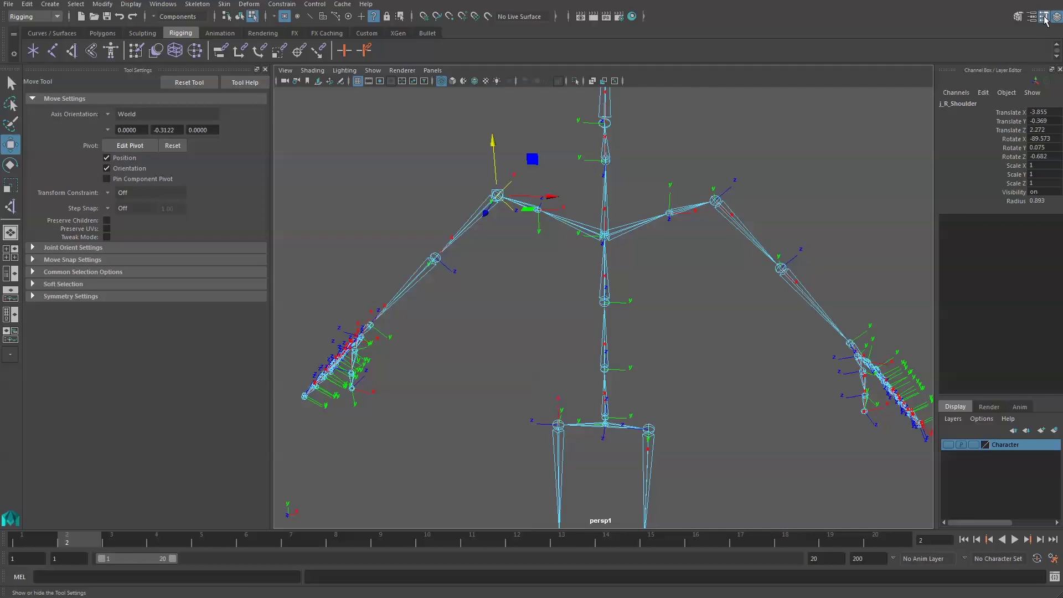
click(8, 165)
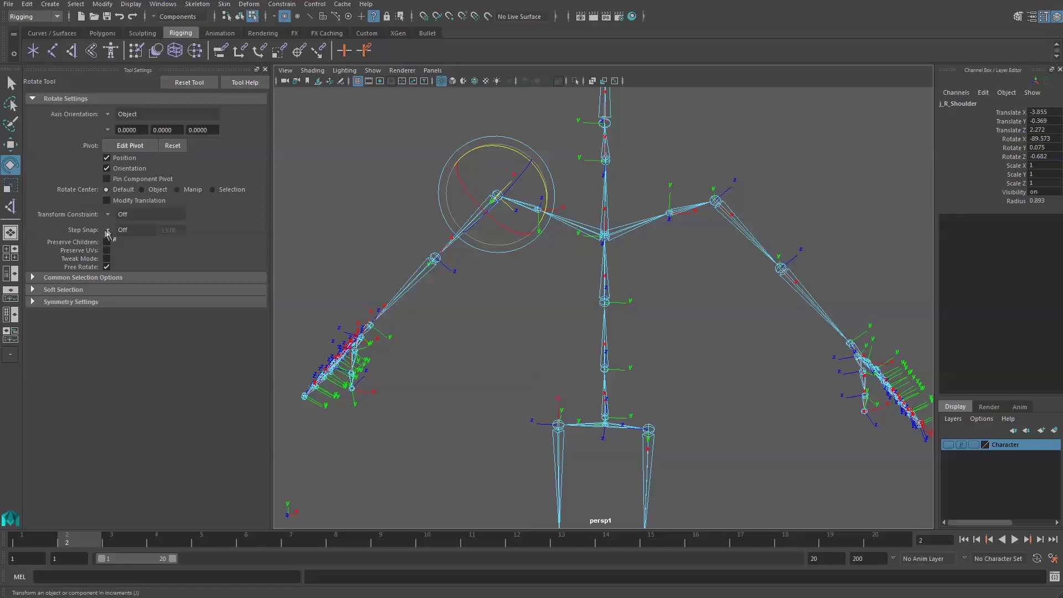
click(130, 232)
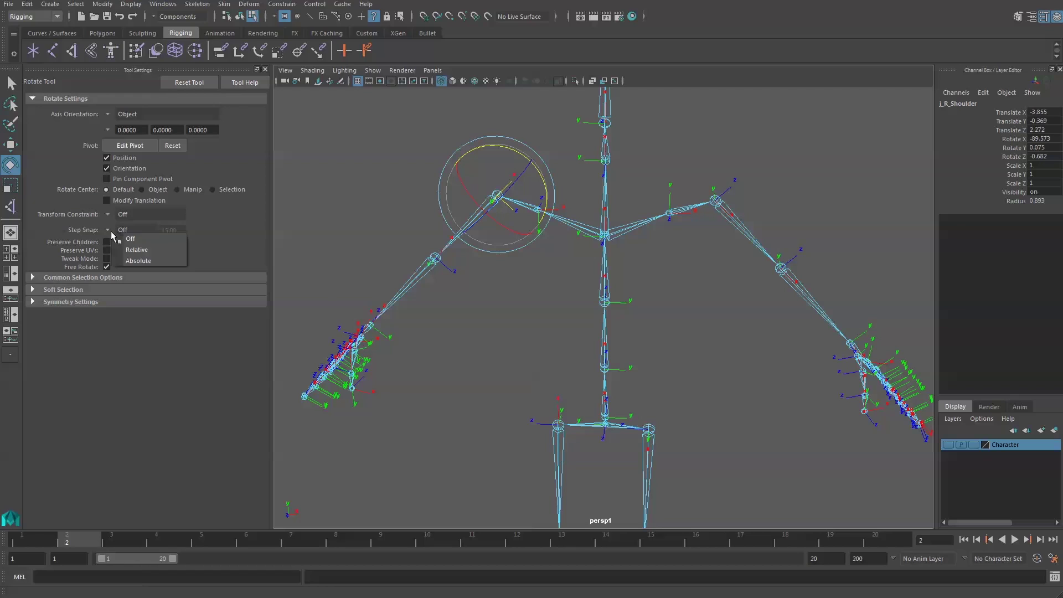
click(137, 250)
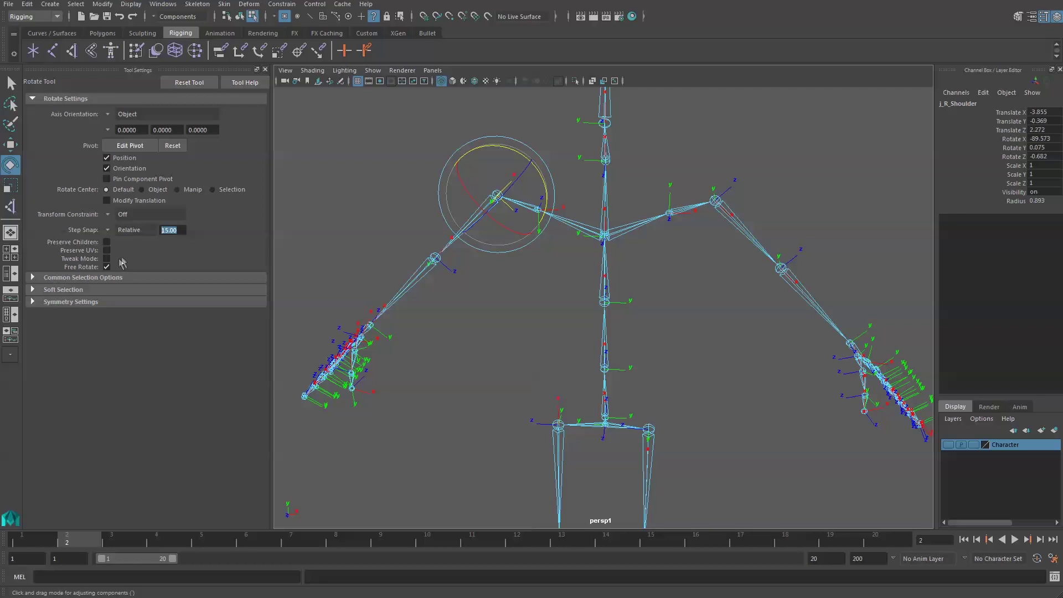
text(90)
key(Return)
Step: Rotate the root joint's local rotation axis about X so its Y axis matches the spine joint above
alt+middle_drag(552, 317, 517, 299)
alt+right_drag(517, 299, 633, 480)
alt+middle_drag(634, 481, 659, 227)
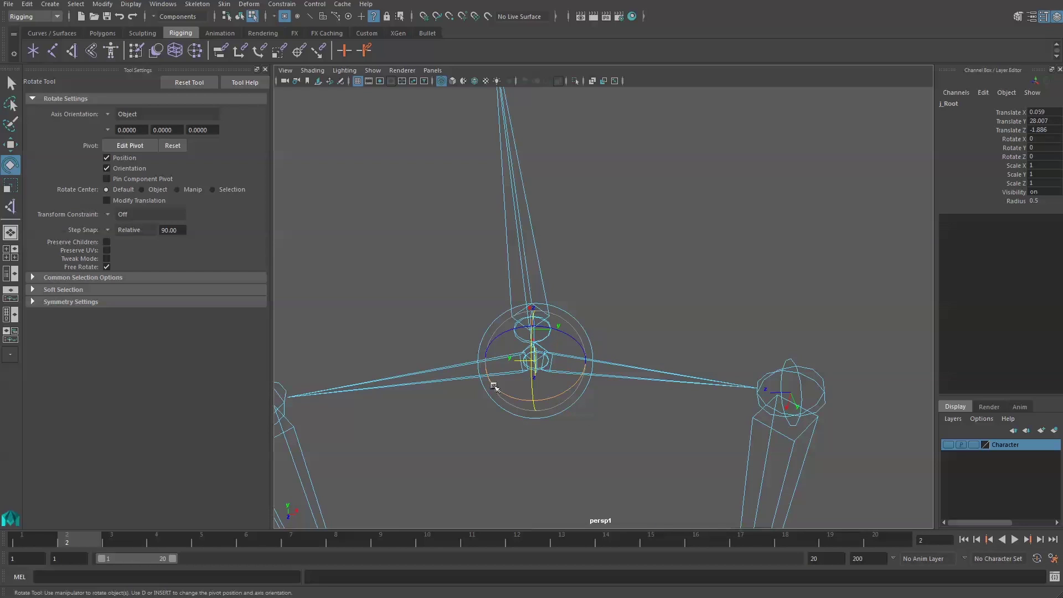
drag(494, 386, 522, 404)
alt+middle_drag(522, 404, 475, 168)
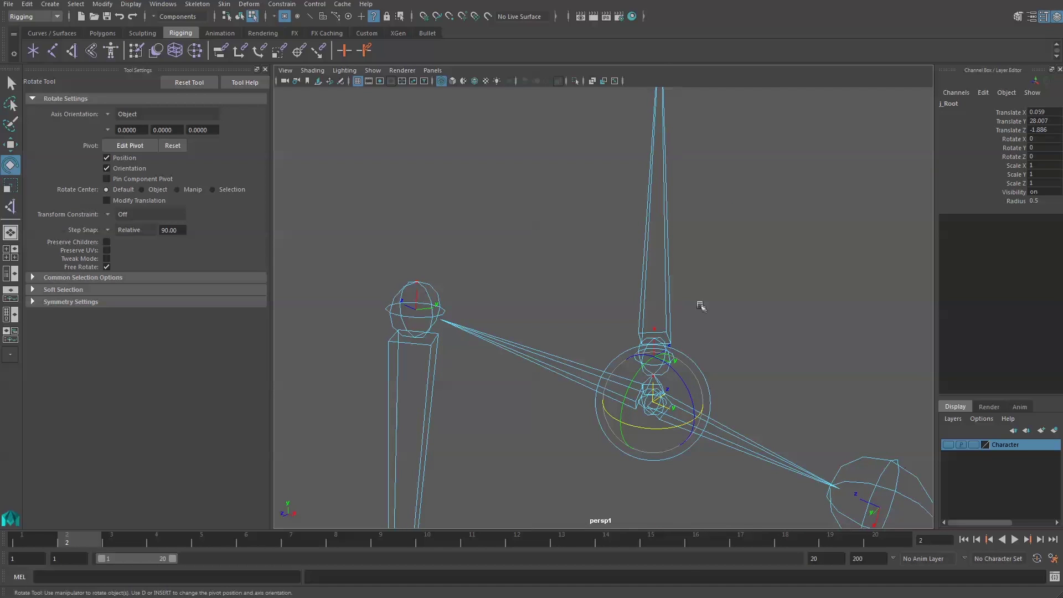
alt+drag(713, 422, 737, 425)
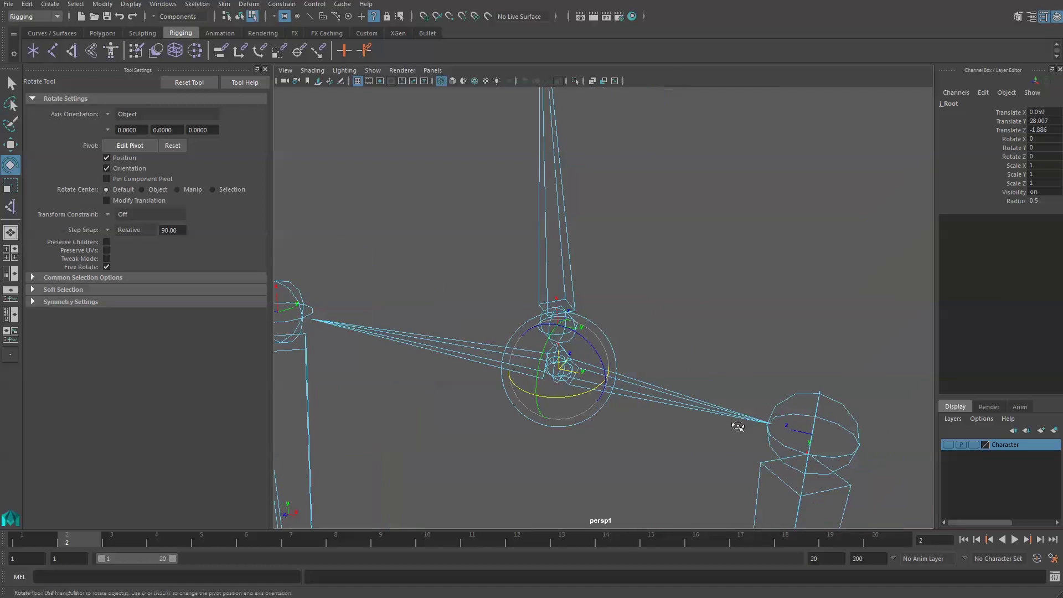
alt+drag(697, 355, 656, 356)
Step: Rotate the local rotation axis of the spine joint between the clavicles about X so Y matches the lower spine joints
alt+middle_drag(644, 178, 551, 421)
alt+drag(552, 421, 590, 426)
alt+middle_drag(573, 375, 677, 471)
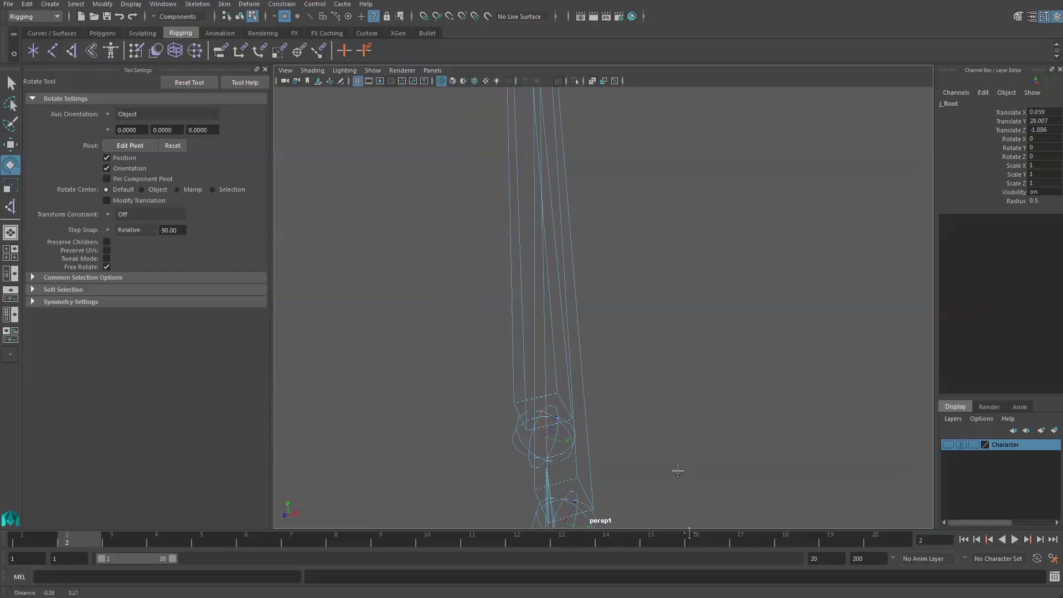
alt+right_drag(676, 470, 687, 477)
alt+middle_drag(687, 477, 711, 531)
alt+right_drag(679, 382, 627, 244)
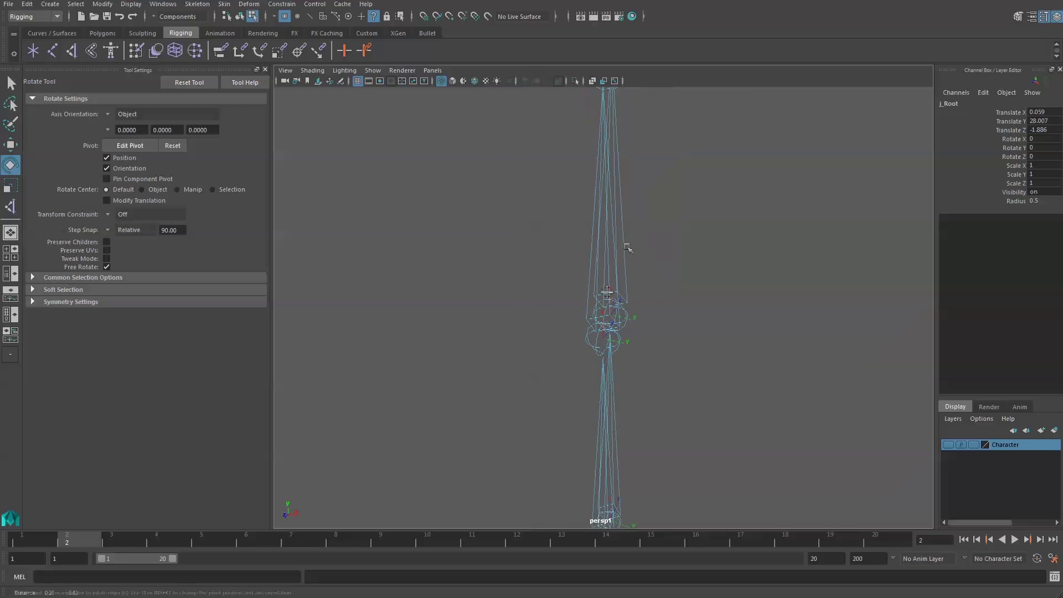
alt+middle_drag(626, 216, 575, 329)
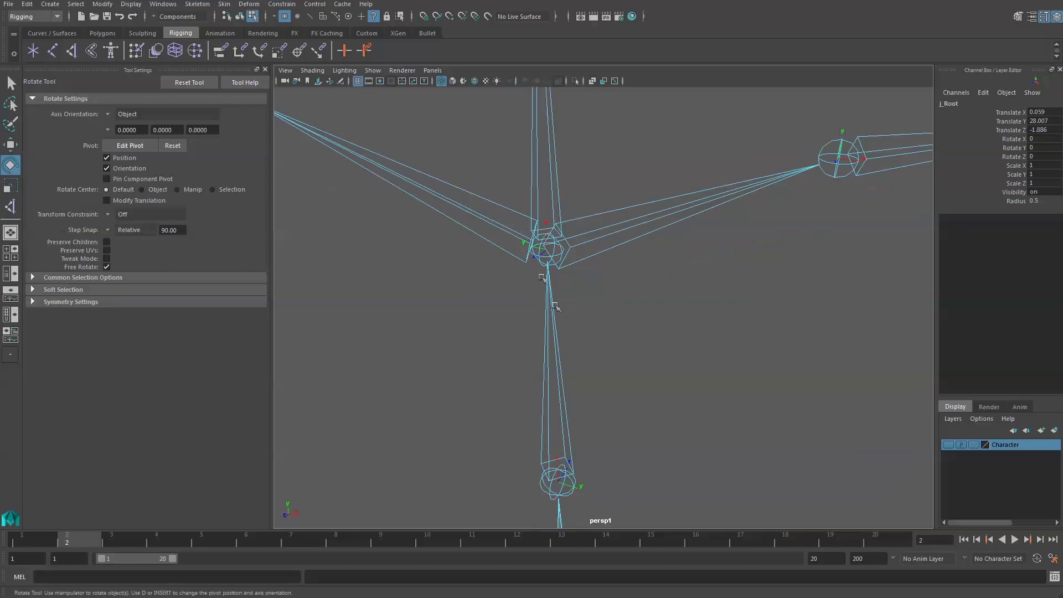
click(533, 260)
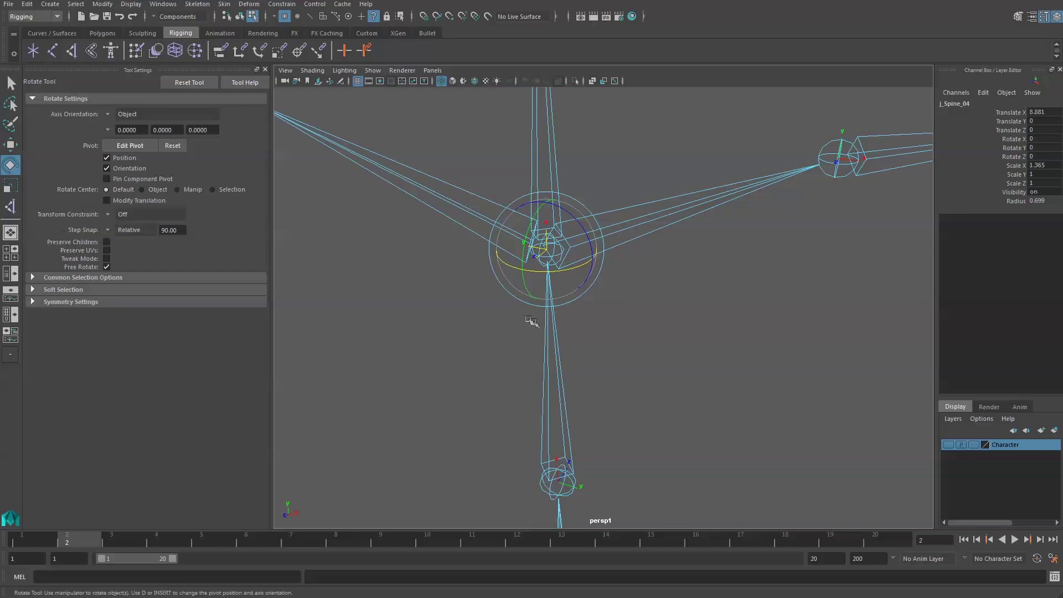
drag(563, 270, 394, 234)
Step: Rotate the neck joint's local rotation axis about X so its Y axis points the same way as the spine's
alt+middle_drag(445, 284, 481, 437)
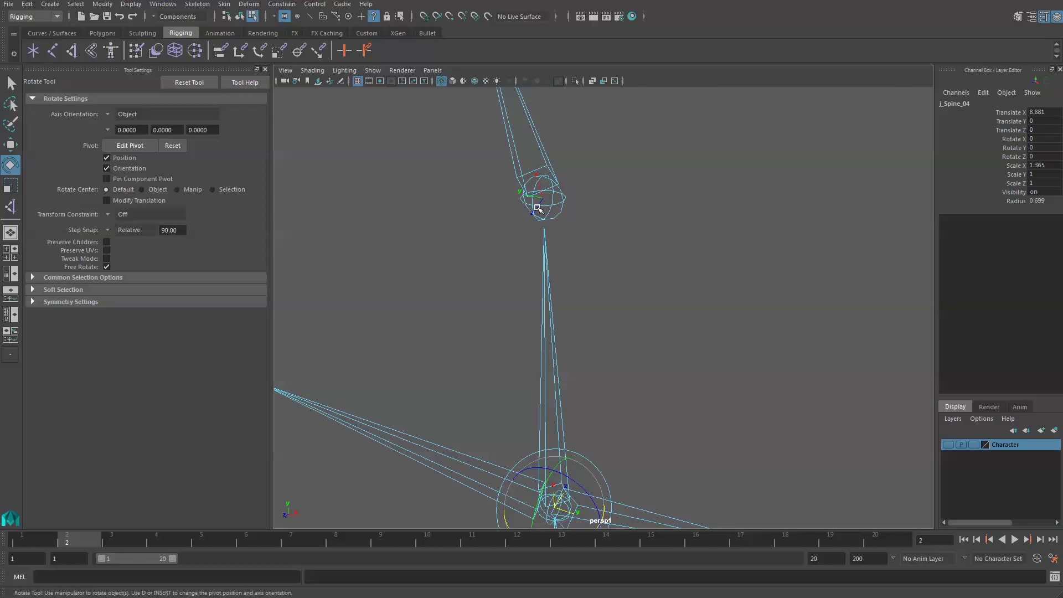
click(538, 209)
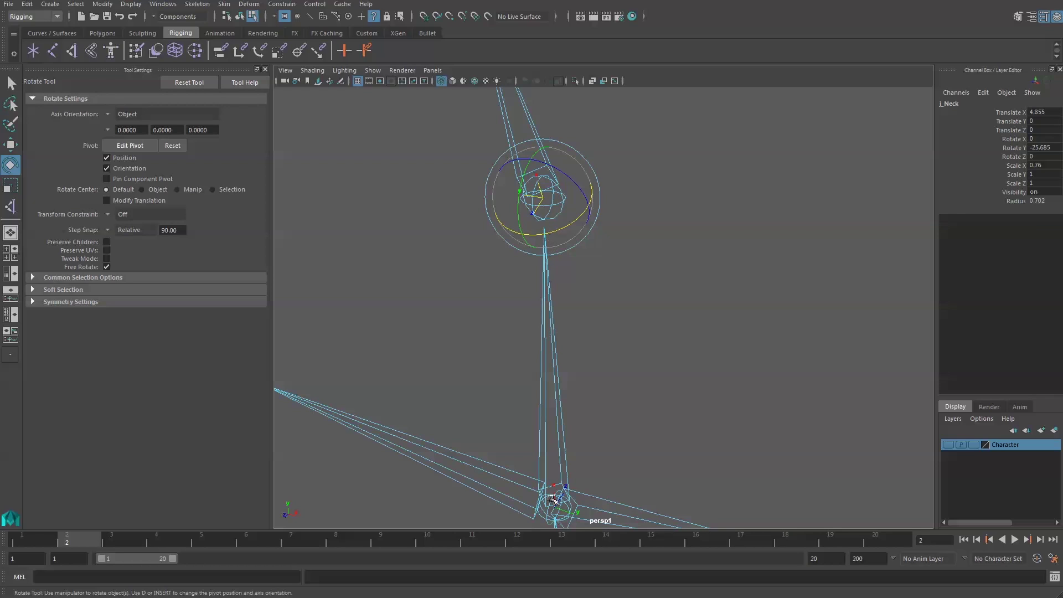
drag(548, 232, 633, 91)
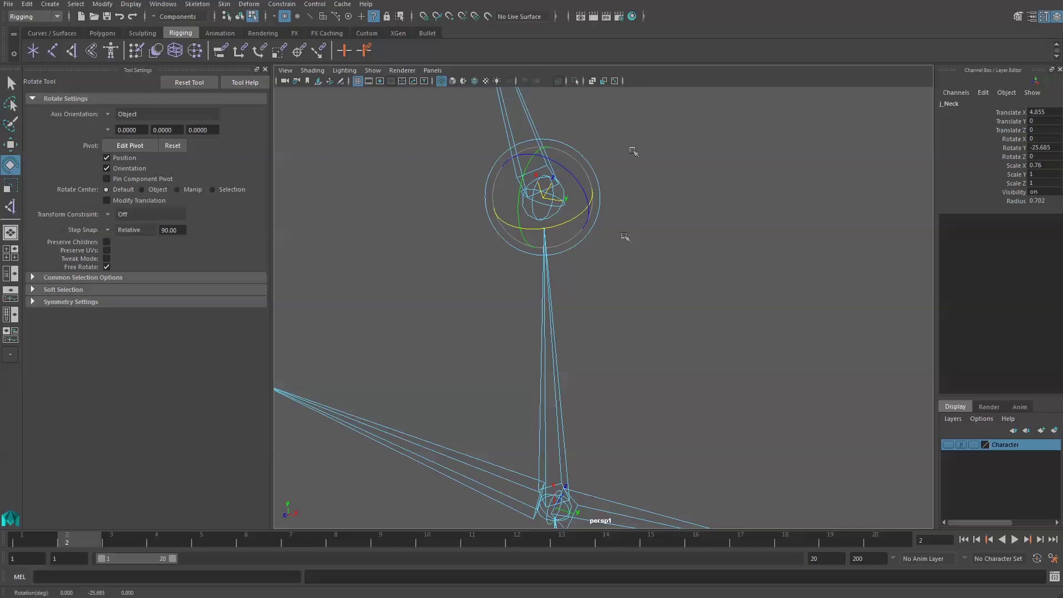
alt+middle_drag(594, 250, 658, 433)
alt+middle_drag(642, 363, 620, 289)
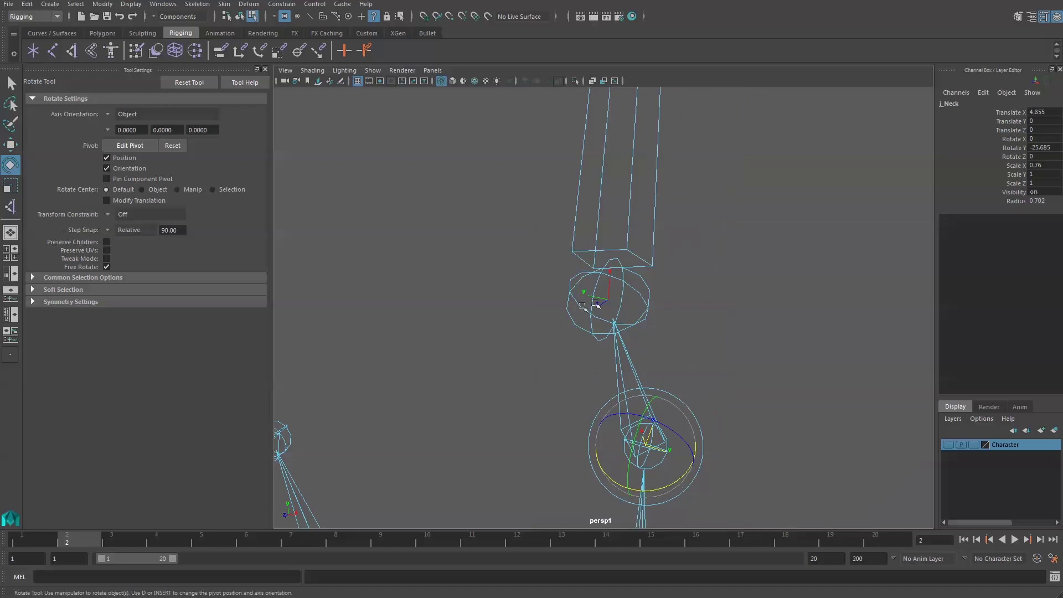
Step: Rotate the head joint's local rotation axis about X so its Y axis points the same way as the neck's
click(601, 304)
drag(603, 317, 748, 287)
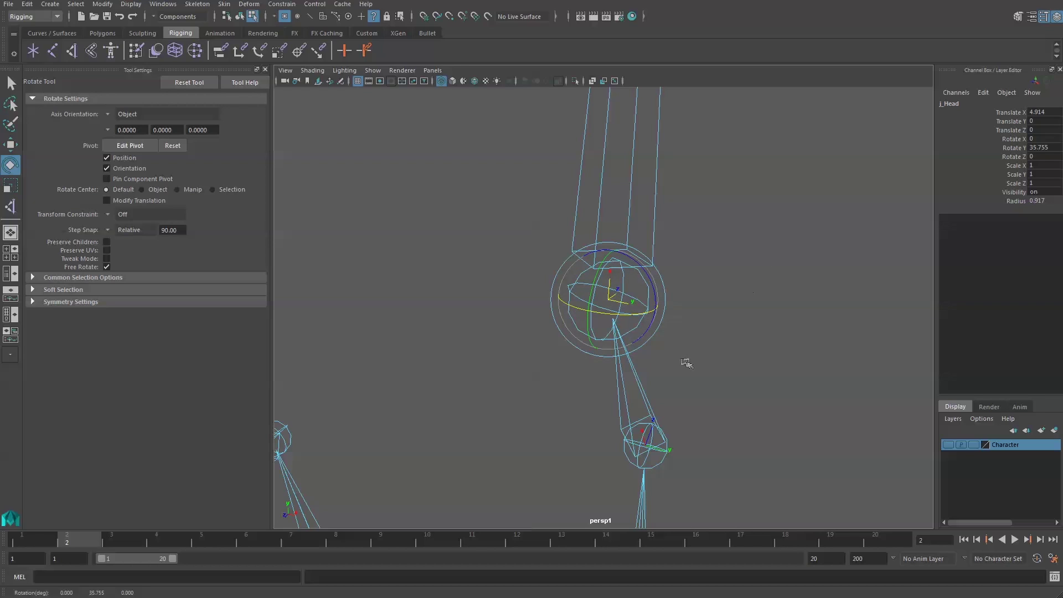
alt+middle_drag(679, 342, 665, 454)
mouse_move(641, 306)
alt+middle_down()
mouse_move(656, 454)
mouse_move(613, 440)
alt+middle_up()
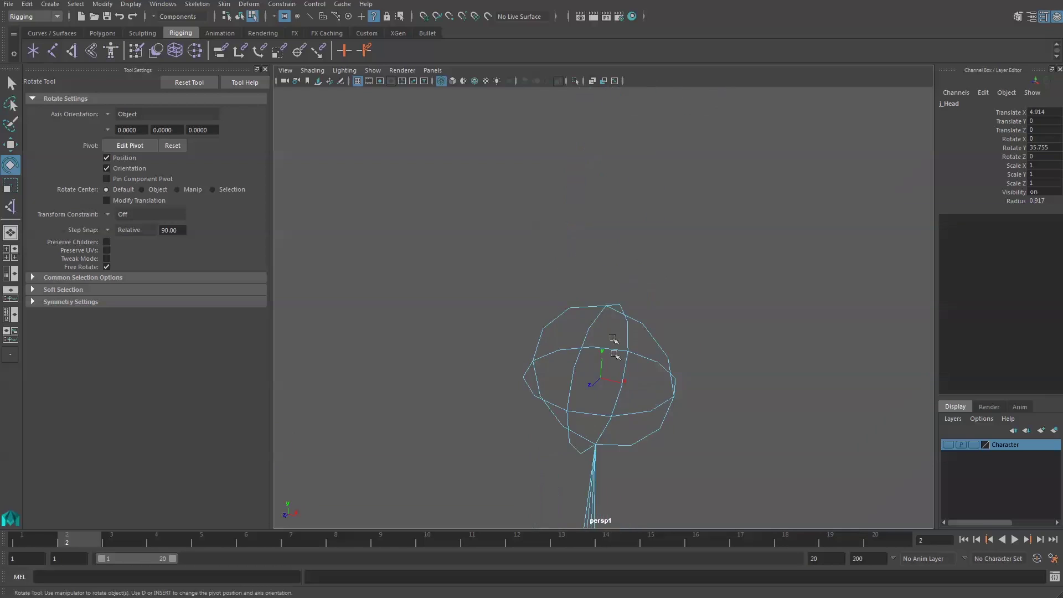
alt+middle_drag(612, 339, 608, 168)
Step: Rotate the left clavicle joint's local rotation axis about X so its Y axis follows the spine joints' direction
scroll(594, 286, down, 8)
alt+middle_drag(694, 419, 563, 273)
scroll(575, 355, up, 5)
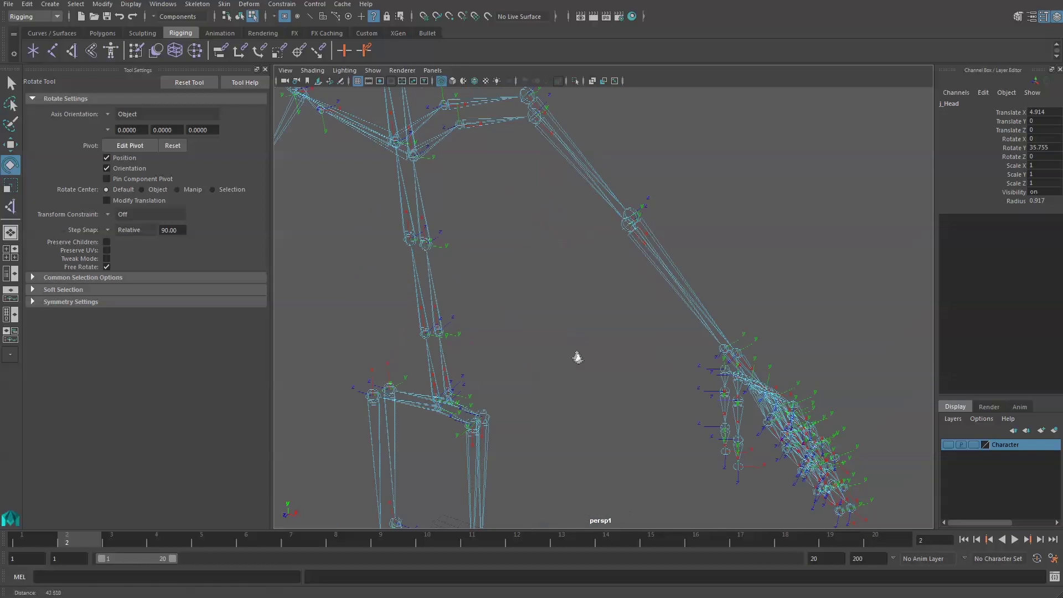
alt+middle_drag(575, 347, 598, 432)
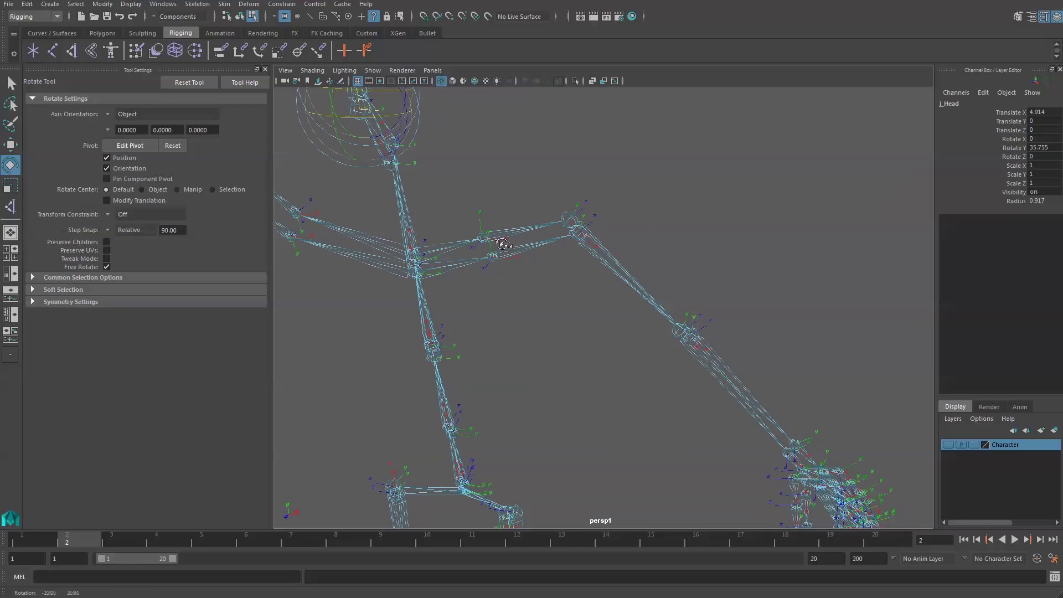
alt+drag(483, 231, 515, 247)
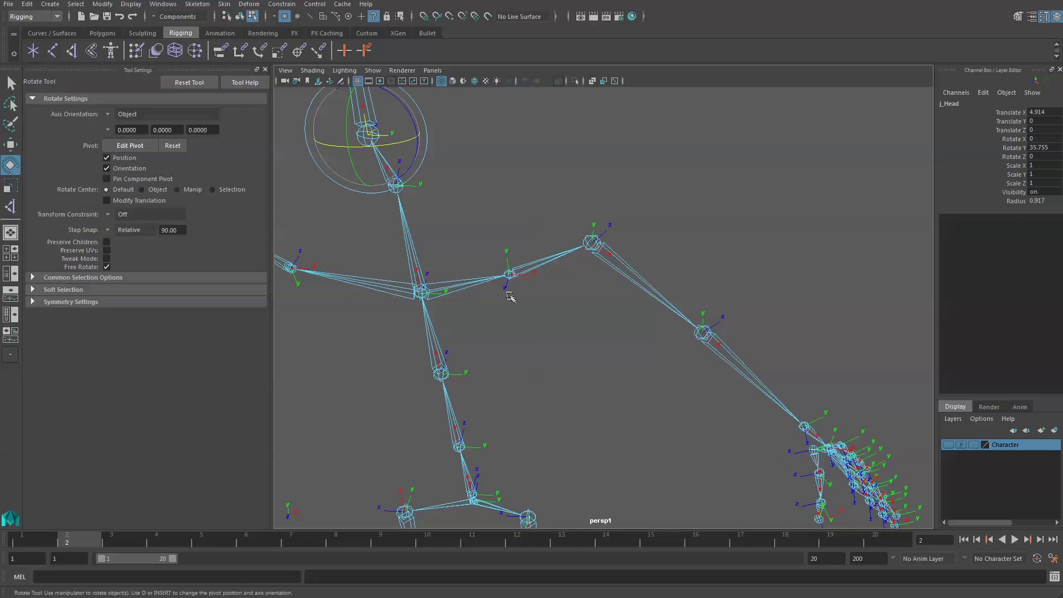
click(508, 273)
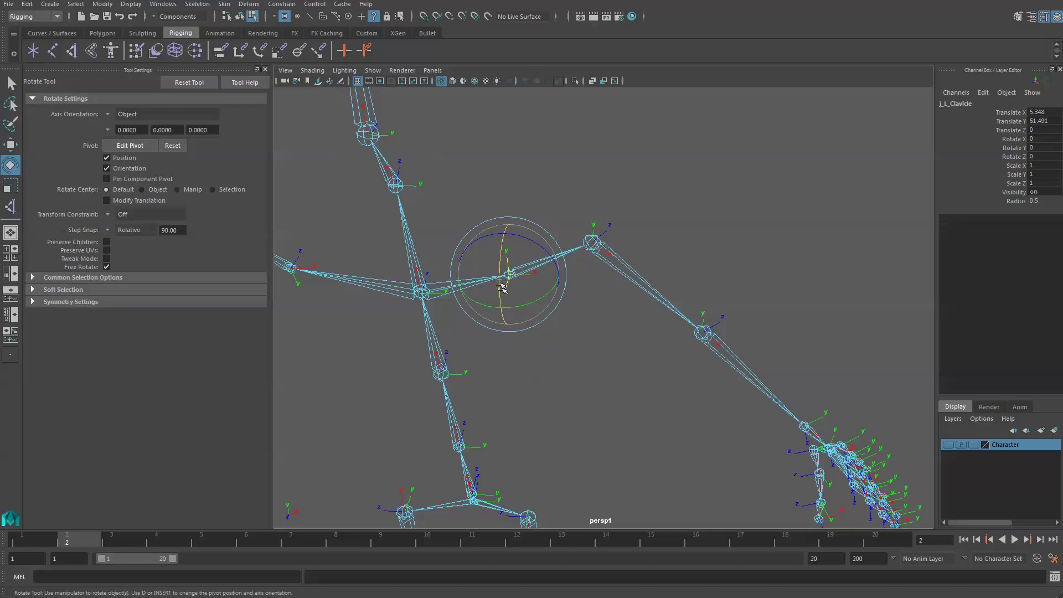
drag(502, 244, 506, 238)
Step: Rotate the left wrist joint's local rotation axis about X so its Y and Z axes match the left elbow's
alt+drag(615, 334, 572, 313)
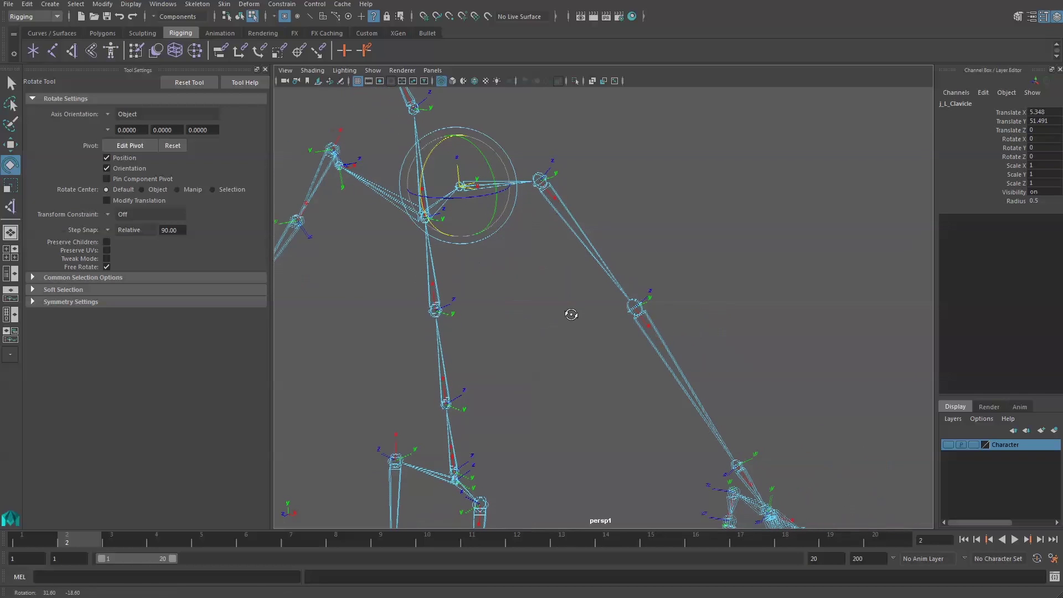
alt+drag(674, 378, 637, 369)
alt+middle_drag(630, 365, 591, 279)
click(580, 270)
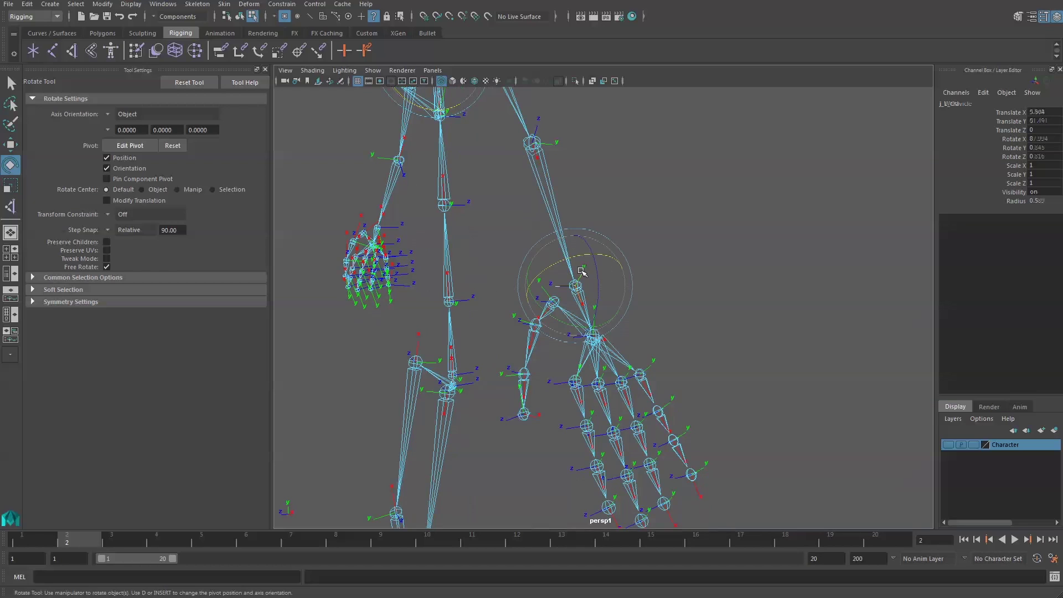
drag(556, 263, 597, 265)
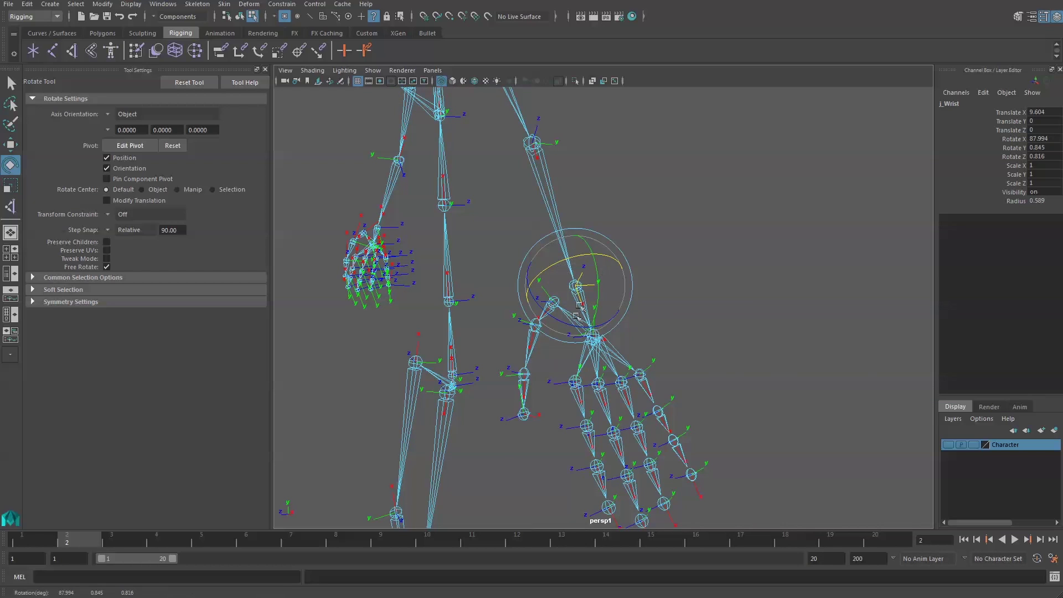
Step: Rotate the left palm joint's local rotation axis about X so its Y and Z axes match the left wrist's
mouse_move(573, 317)
alt+middle_down()
mouse_move(576, 278)
mouse_move(570, 327)
alt+middle_up()
scroll(576, 278, up, 6)
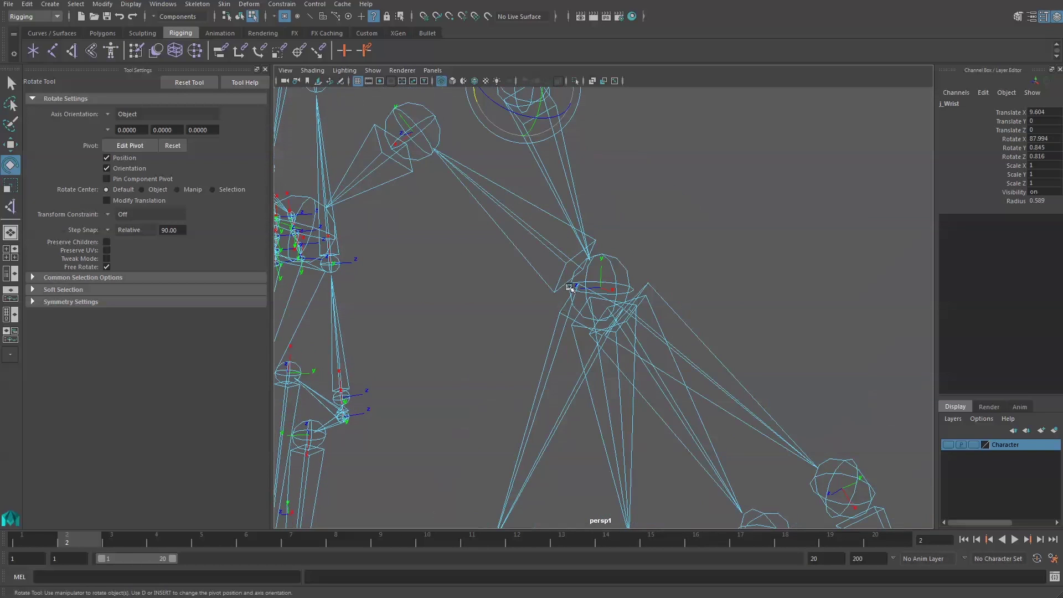
click(600, 270)
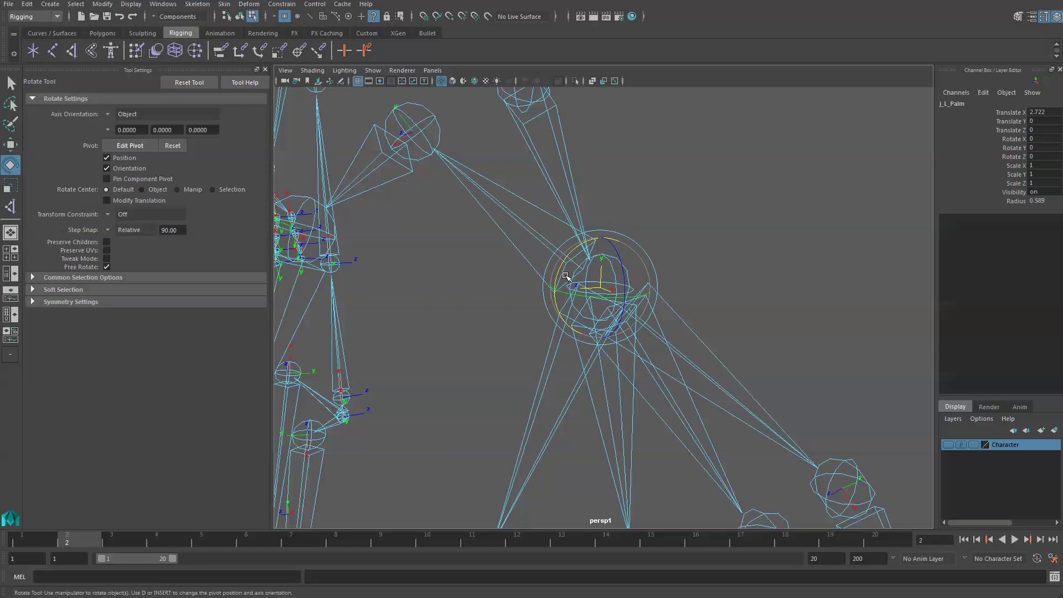
drag(559, 274, 607, 246)
Step: Rotate the left thumb's end joint local rotation axis about X so its Y axis matches the preceding thumb joint
alt+right_drag(515, 311, 495, 304)
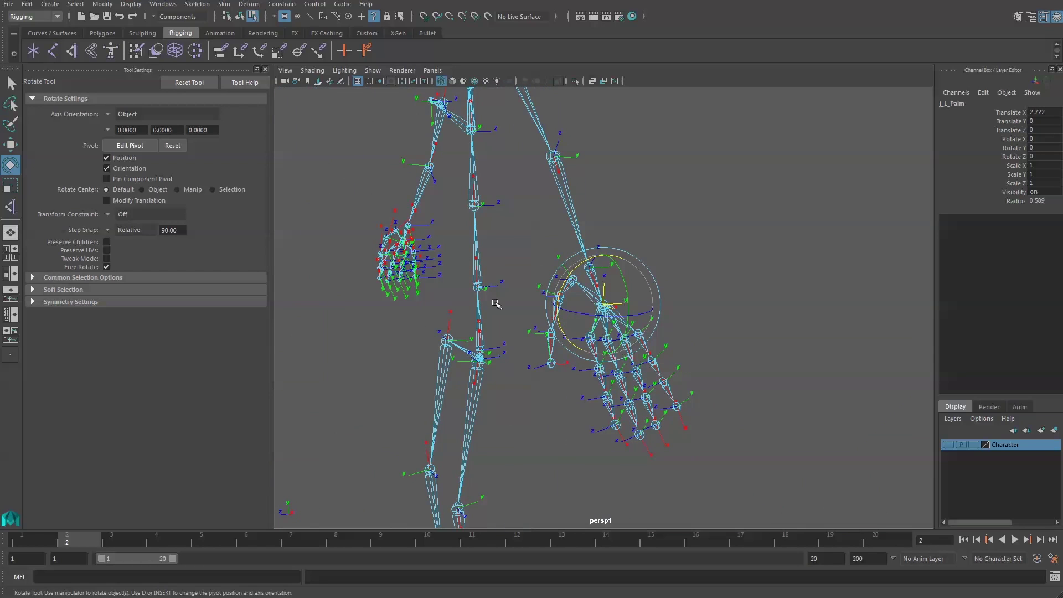
alt+drag(537, 314, 603, 325)
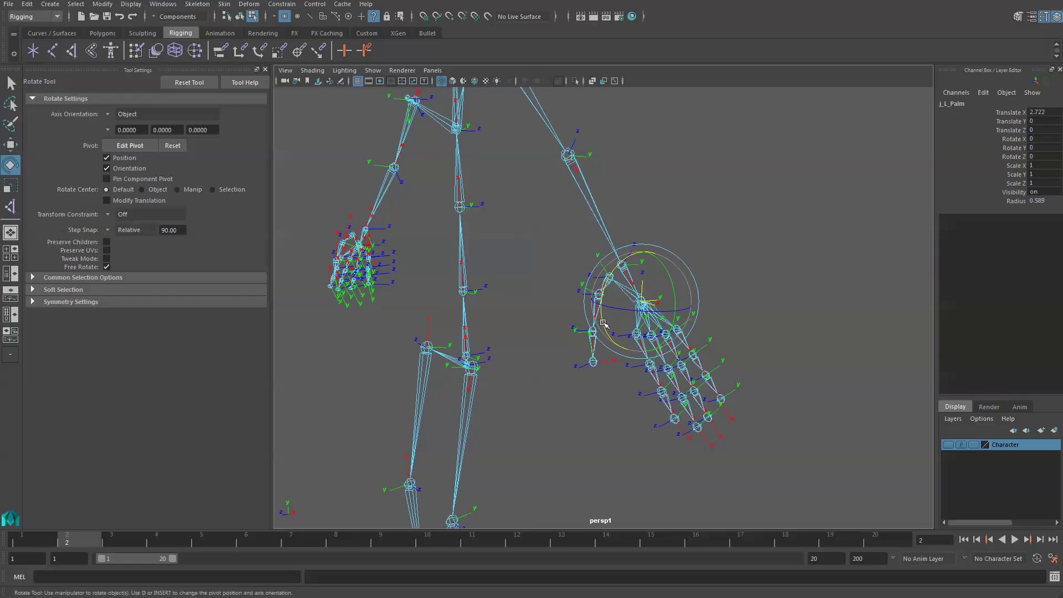
alt+right_drag(603, 325, 625, 421)
alt+middle_drag(625, 420, 596, 339)
mouse_move(596, 339)
alt+mouse_down()
mouse_move(617, 340)
mouse_move(590, 340)
mouse_move(613, 349)
alt+mouse_up()
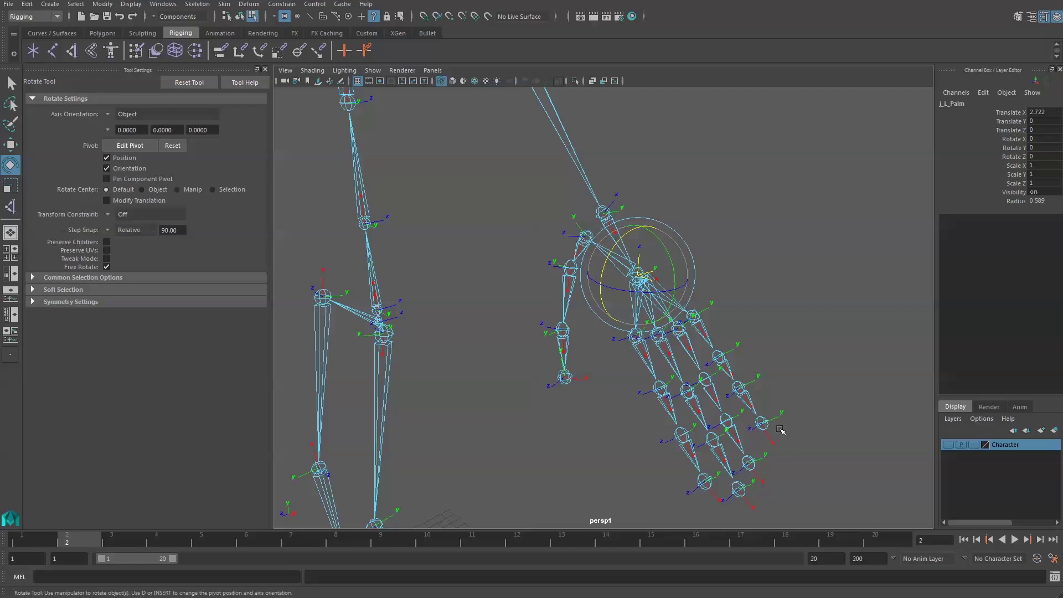
alt+drag(779, 428, 785, 413)
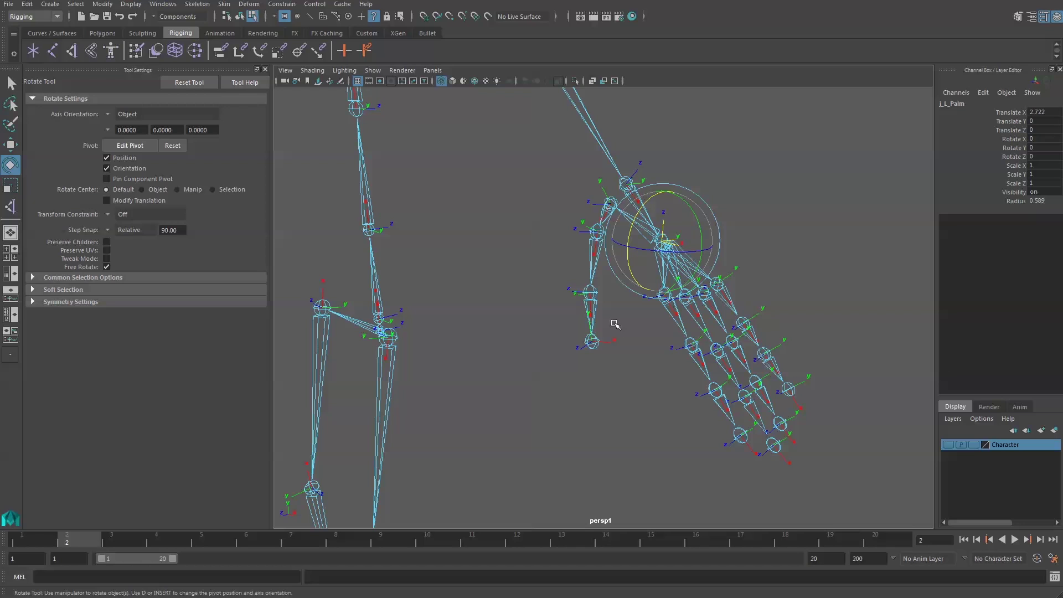
mouse_move(606, 322)
alt+mouse_down()
mouse_move(598, 318)
mouse_move(598, 333)
alt+mouse_up()
alt+right_drag(598, 332, 633, 427)
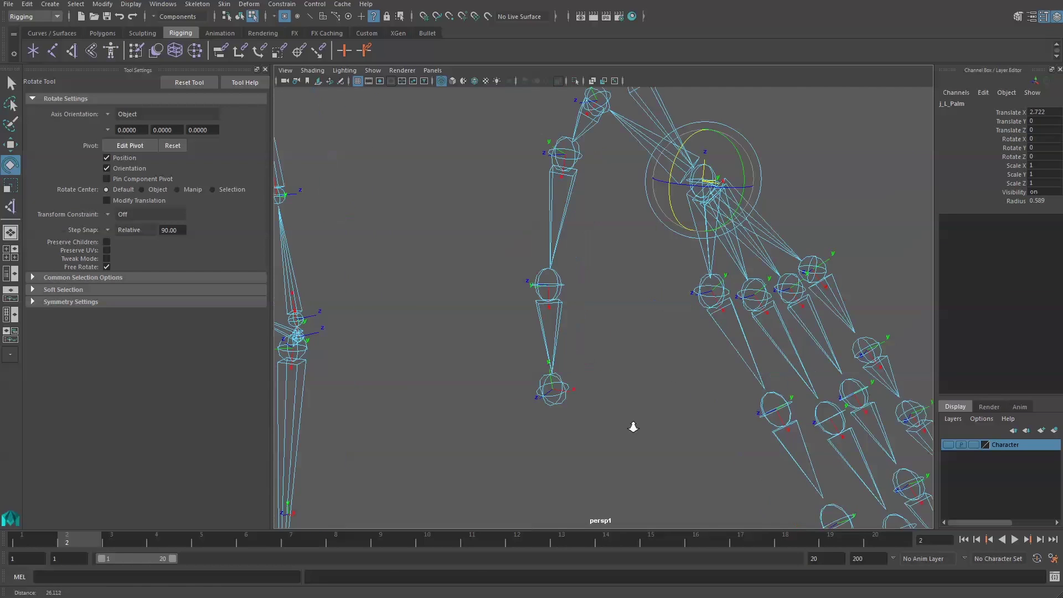
alt+drag(587, 354, 563, 367)
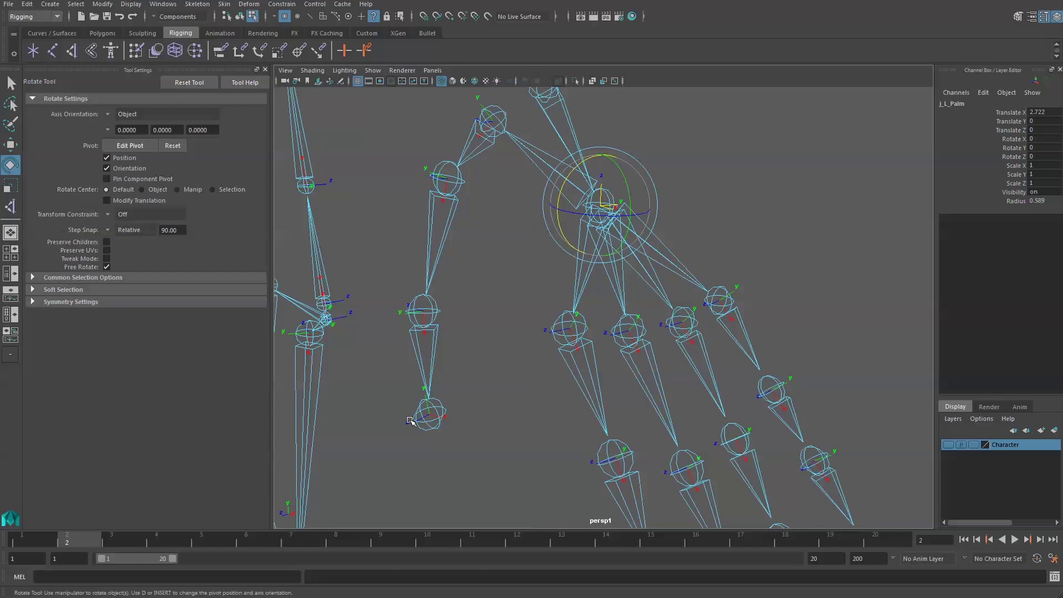
click(410, 420)
drag(397, 381, 393, 443)
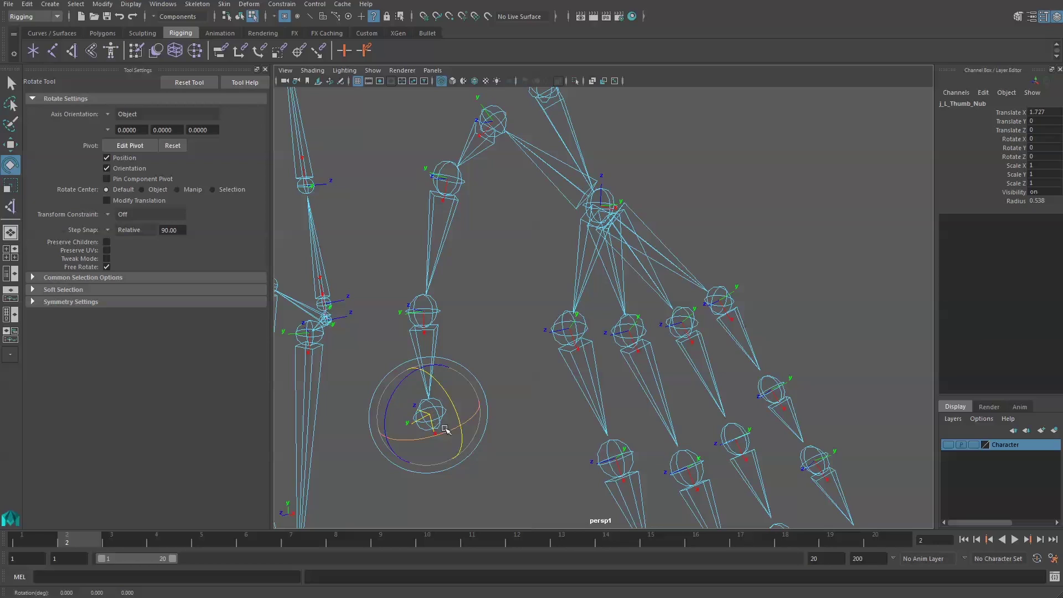
Step: Rotate the right clavicle joint's local rotation axis about X so its Y axis points the same way as the spine's
alt+right_drag(443, 366, 436, 283)
alt+drag(436, 283, 677, 330)
alt+middle_drag(676, 330, 708, 377)
alt+right_drag(558, 197, 586, 279)
alt+middle_drag(585, 280, 616, 405)
alt+drag(576, 307, 543, 301)
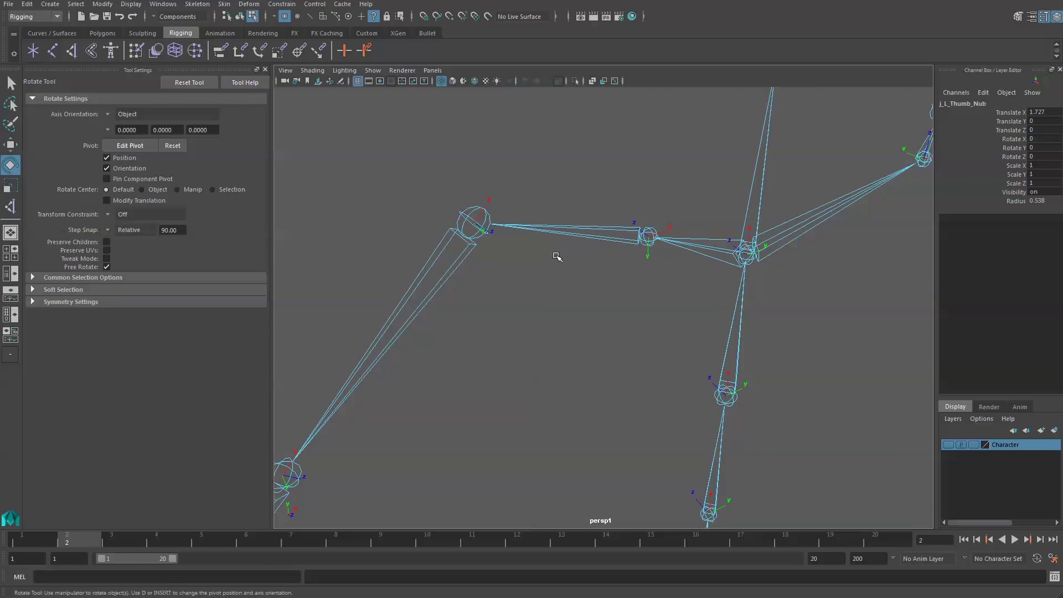
click(648, 254)
drag(668, 212, 641, 196)
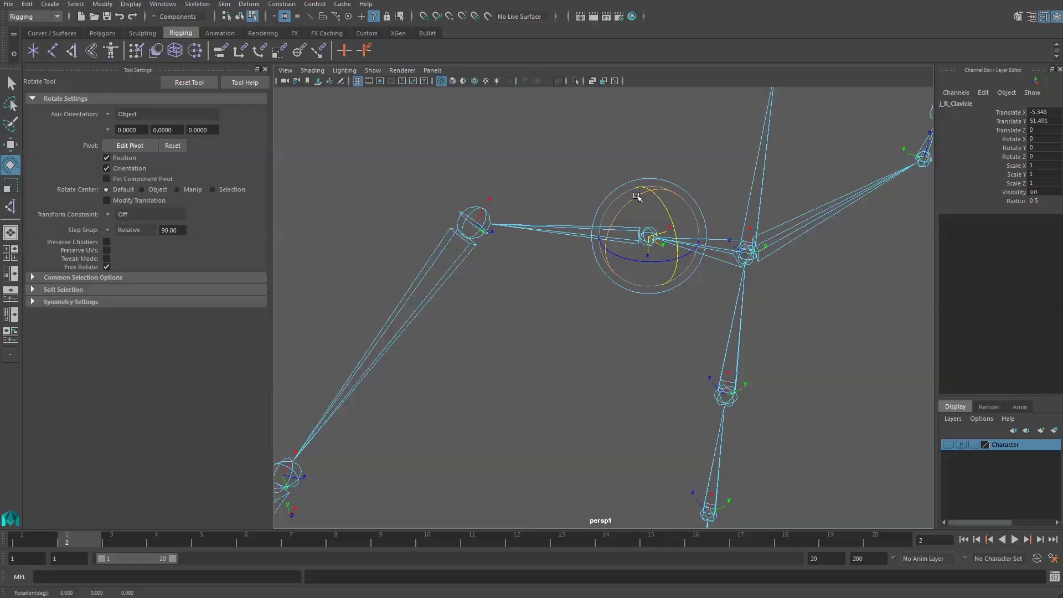
Step: Rotate the right wrist joint's local rotation axis about X so its Y axis matches the right elbow's
alt+middle_drag(492, 379, 639, 219)
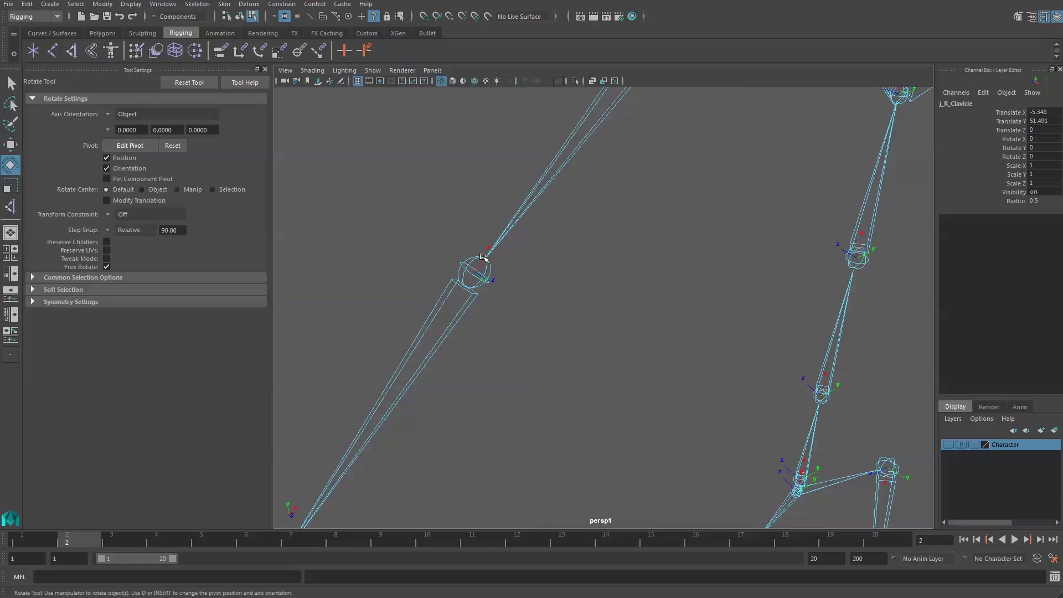
alt+right_drag(549, 346, 544, 344)
alt+drag(543, 344, 603, 339)
alt+right_drag(603, 339, 592, 342)
alt+middle_drag(567, 470, 567, 297)
click(558, 319)
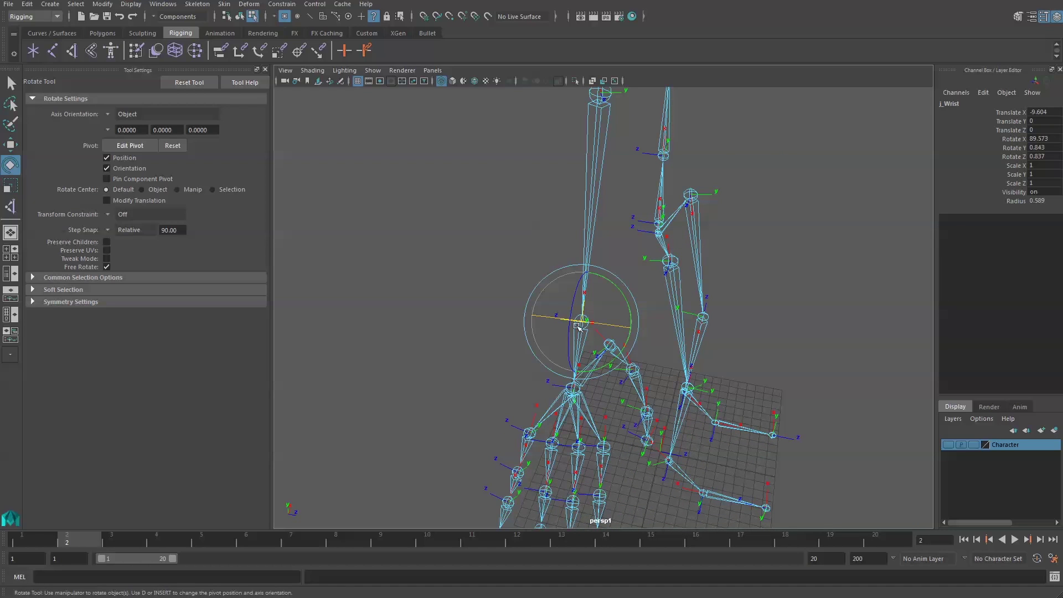
drag(607, 324, 612, 323)
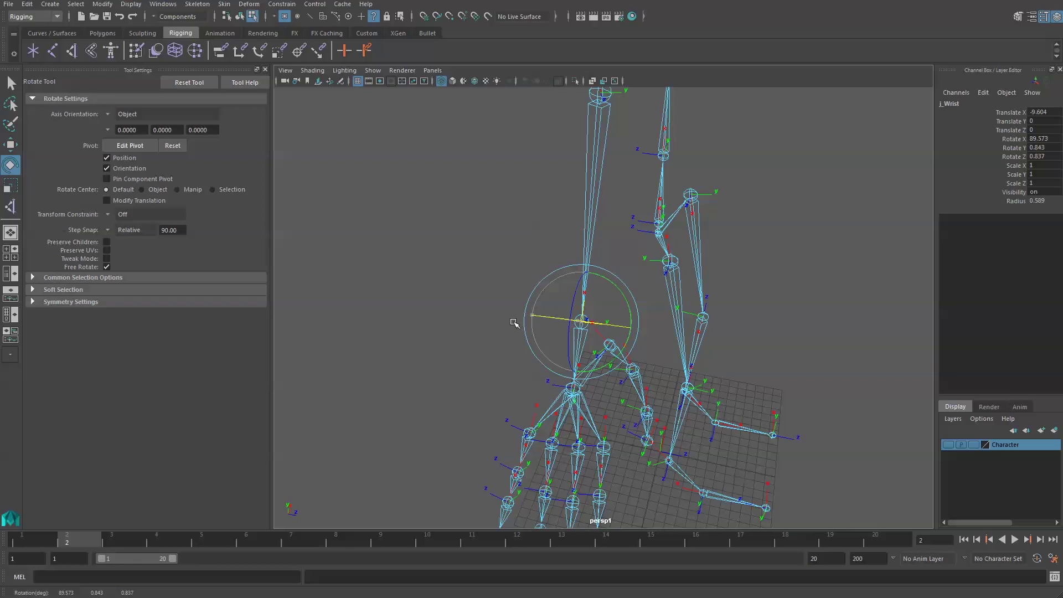
Step: Examine the local rotation axes of the right hand's finger and thumb joints and compare them across the whole skeleton
alt+drag(514, 323, 443, 314)
alt+middle_drag(443, 314, 552, 218)
alt+right_drag(554, 273, 559, 343)
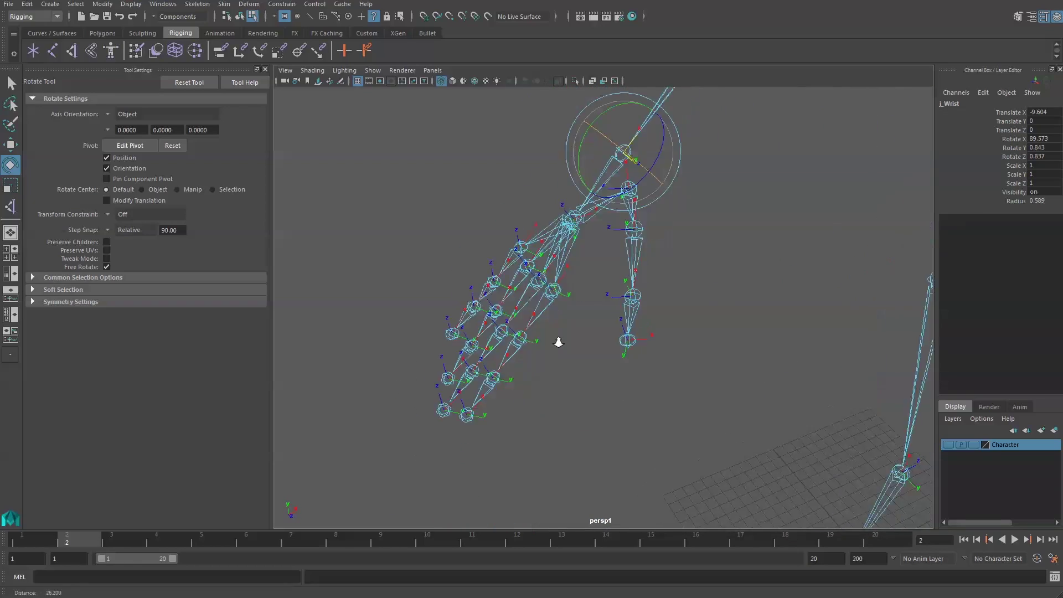
alt+drag(558, 342, 579, 319)
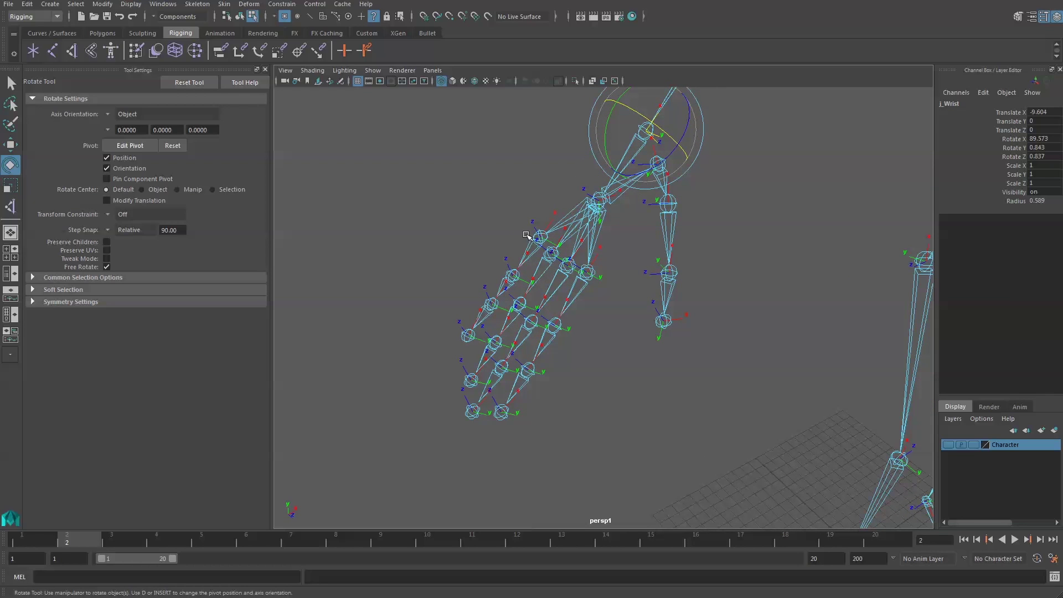
alt+drag(500, 378, 556, 382)
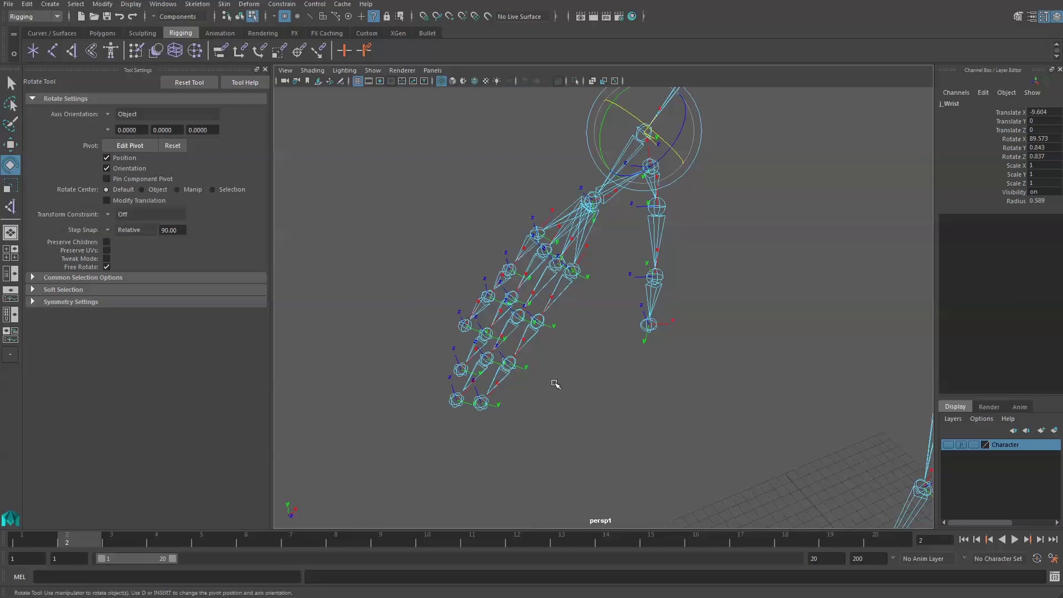
alt+middle_drag(591, 327, 484, 473)
alt+right_drag(484, 472, 525, 92)
alt+middle_drag(636, 366, 482, 319)
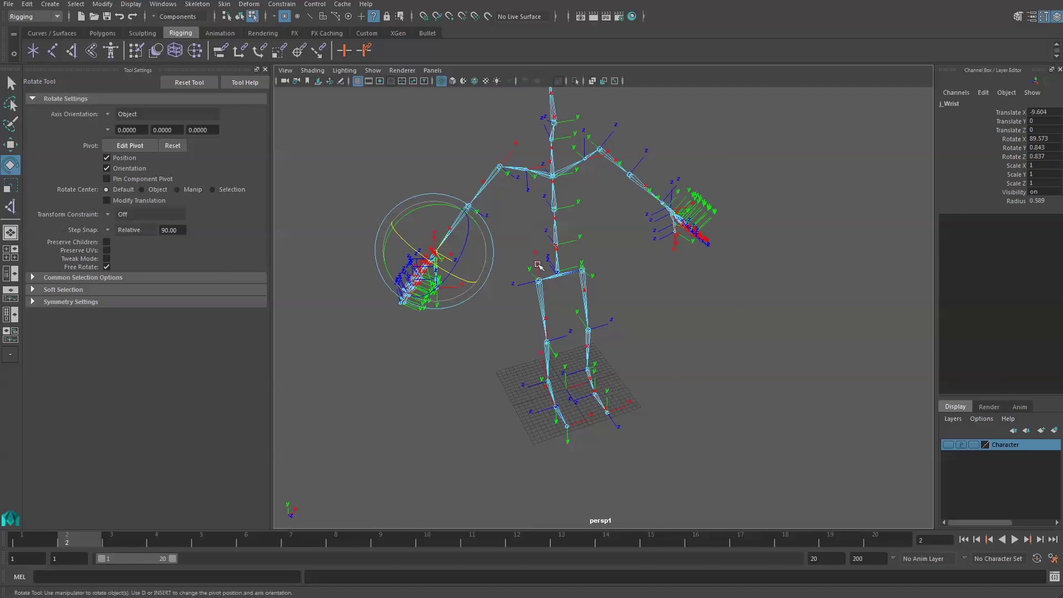
alt+middle_drag(549, 261, 600, 270)
alt+right_drag(602, 271, 632, 334)
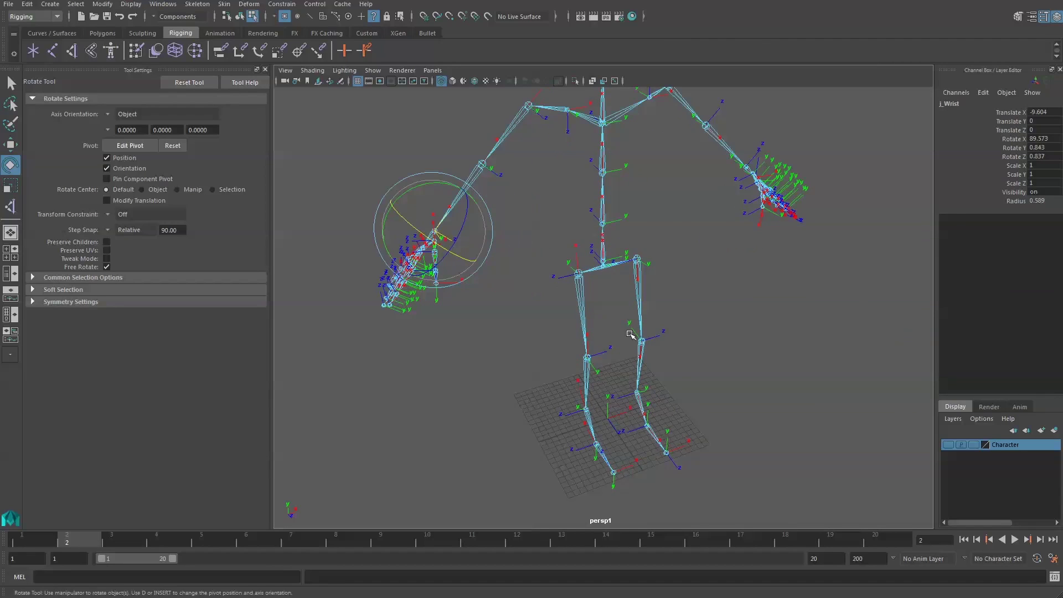
alt+middle_drag(550, 223, 562, 351)
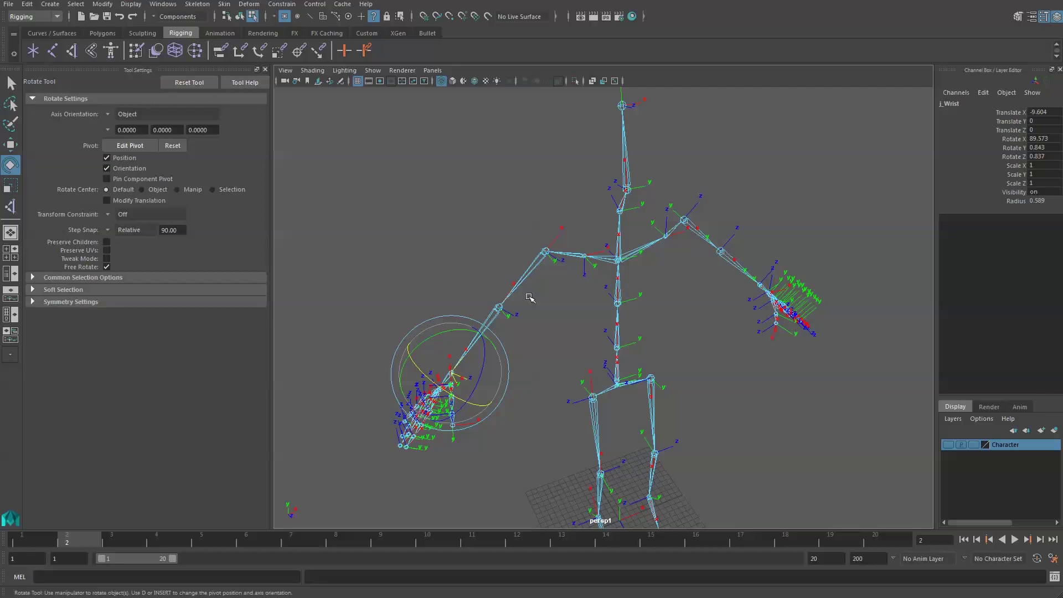
Step: Flip the right knee joint's local rotation axis about X so its Y and Z axes match the right hip and ankle
alt+middle_drag(603, 414, 603, 225)
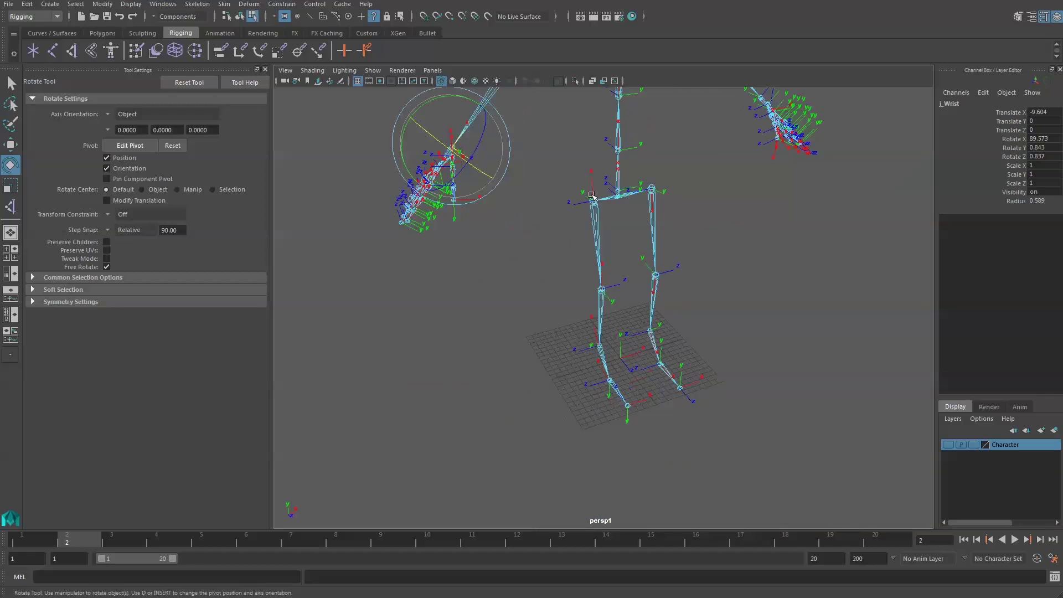
alt+right_drag(603, 226, 603, 310)
alt+middle_drag(595, 306, 585, 348)
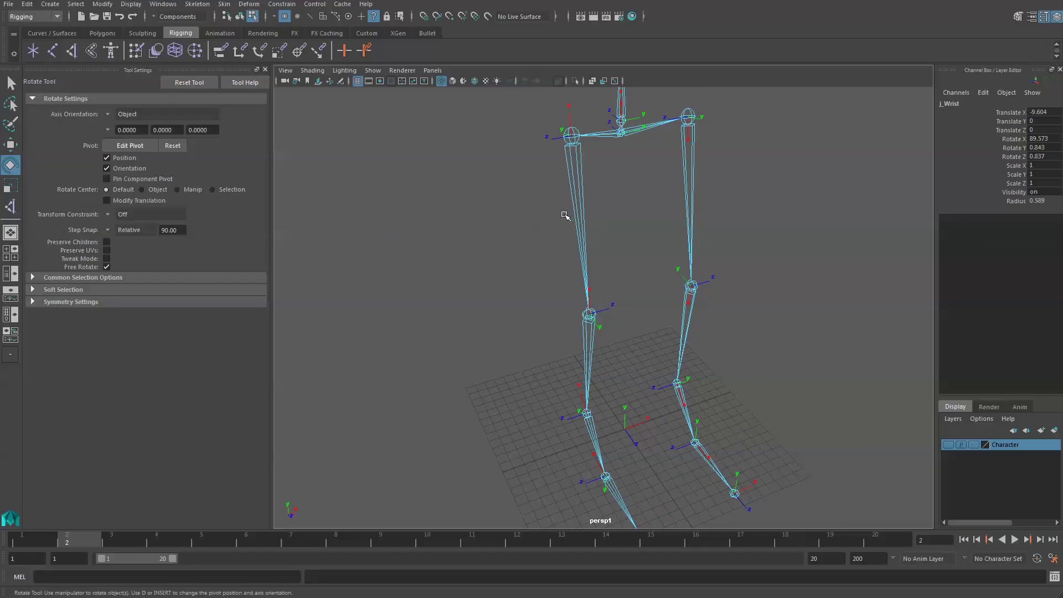
alt+middle_drag(523, 223, 480, 255)
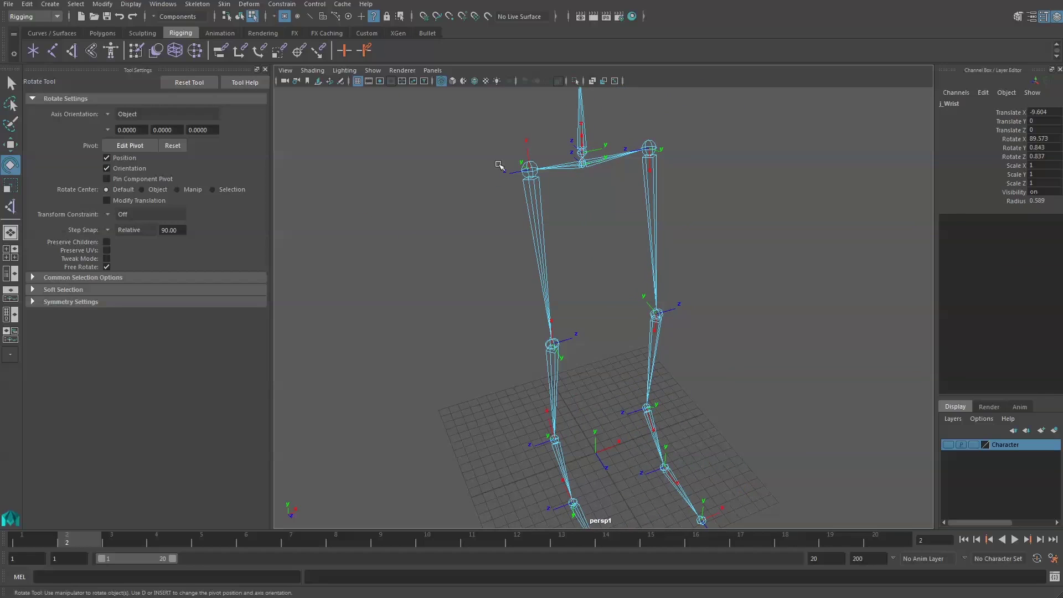
click(548, 356)
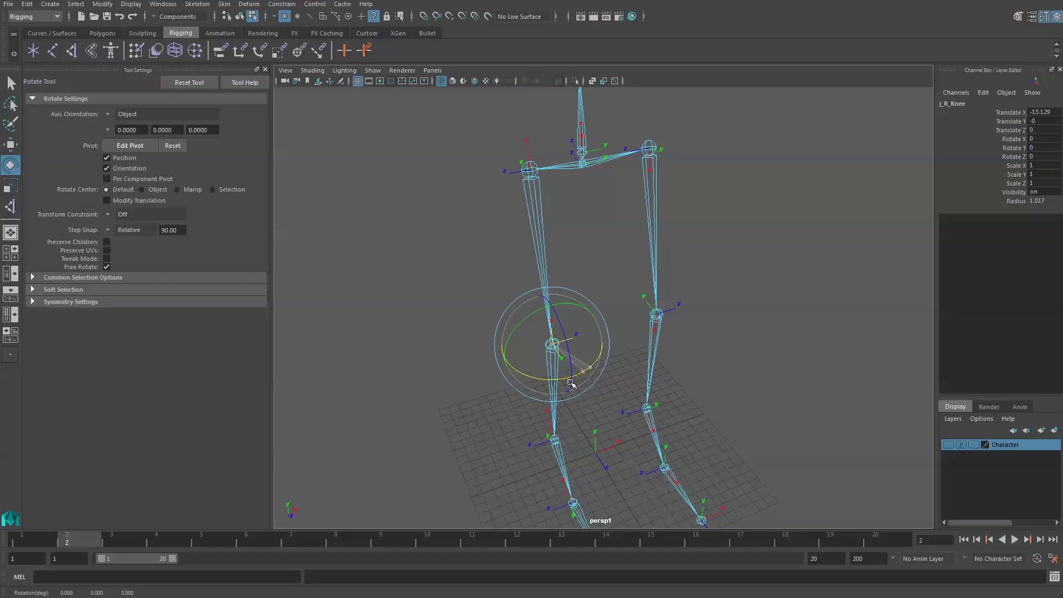
Step: Rotate the right toe joint's local rotation axis in 90-degree steps to line it up with the right ankle and ball joints
alt+middle_drag(472, 370, 463, 275)
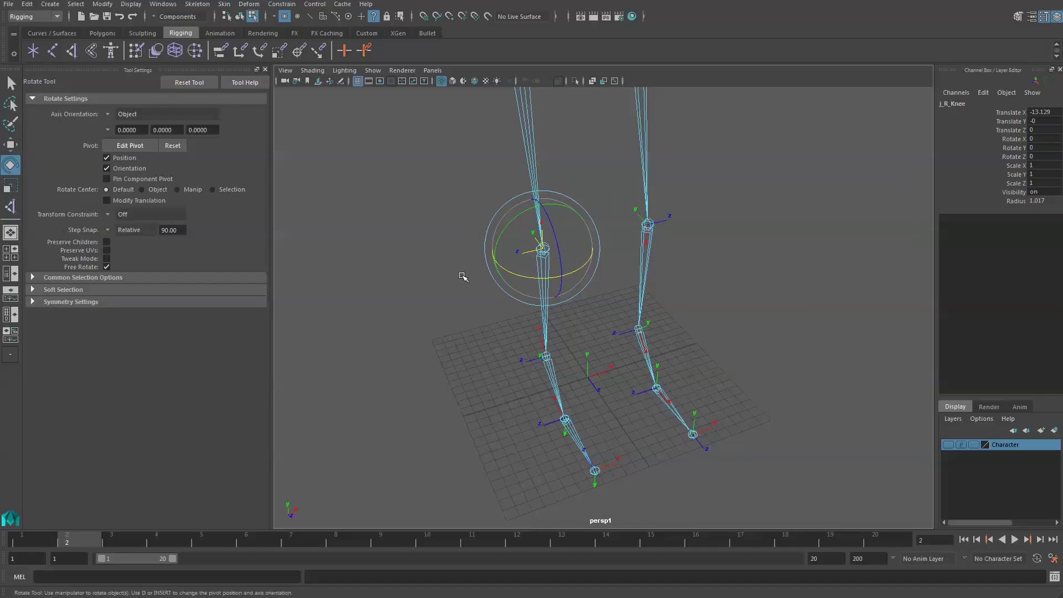
alt+right_drag(462, 275, 501, 445)
alt+middle_drag(505, 417, 506, 404)
alt+right_drag(502, 446, 510, 330)
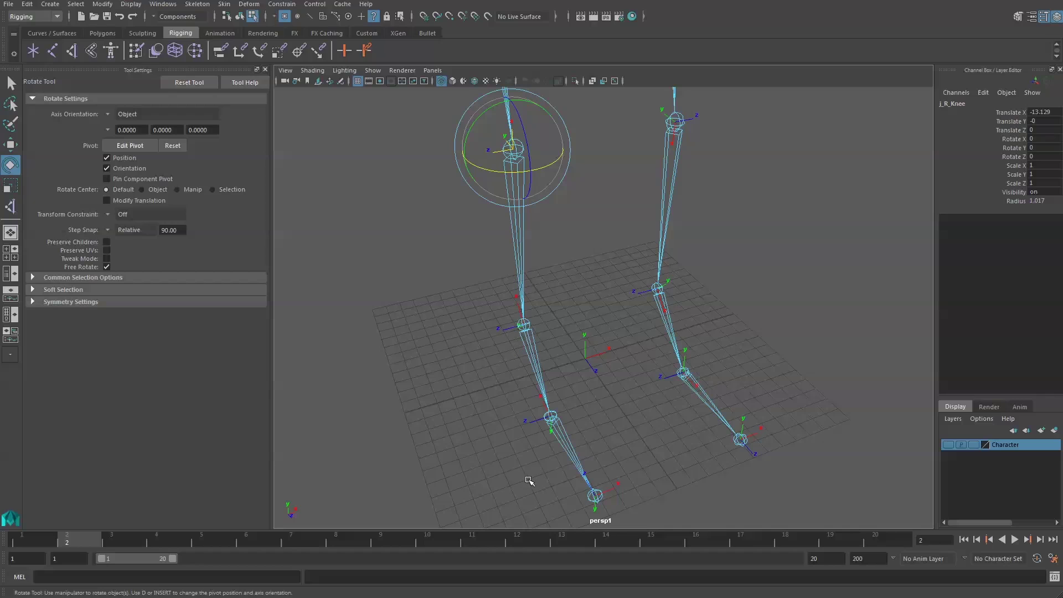
click(609, 492)
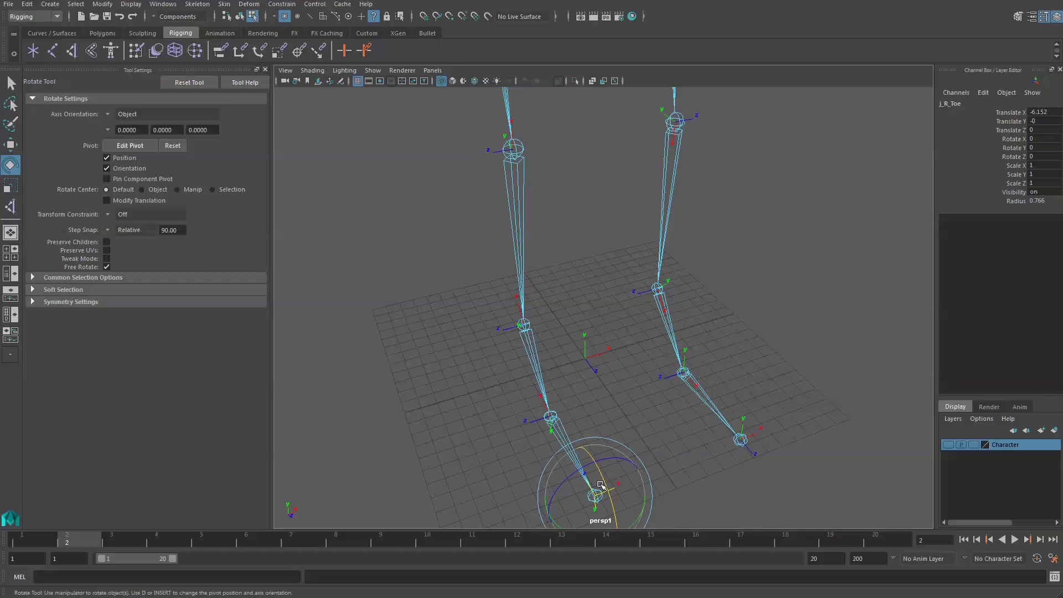
drag(631, 529, 643, 524)
Step: Flip the left knee joint's local rotation axis about X so its Z axis points the same way as the left hip's and ankle's
alt+middle_drag(611, 495, 602, 426)
alt+middle_drag(590, 382, 559, 470)
alt+middle_drag(526, 327, 460, 489)
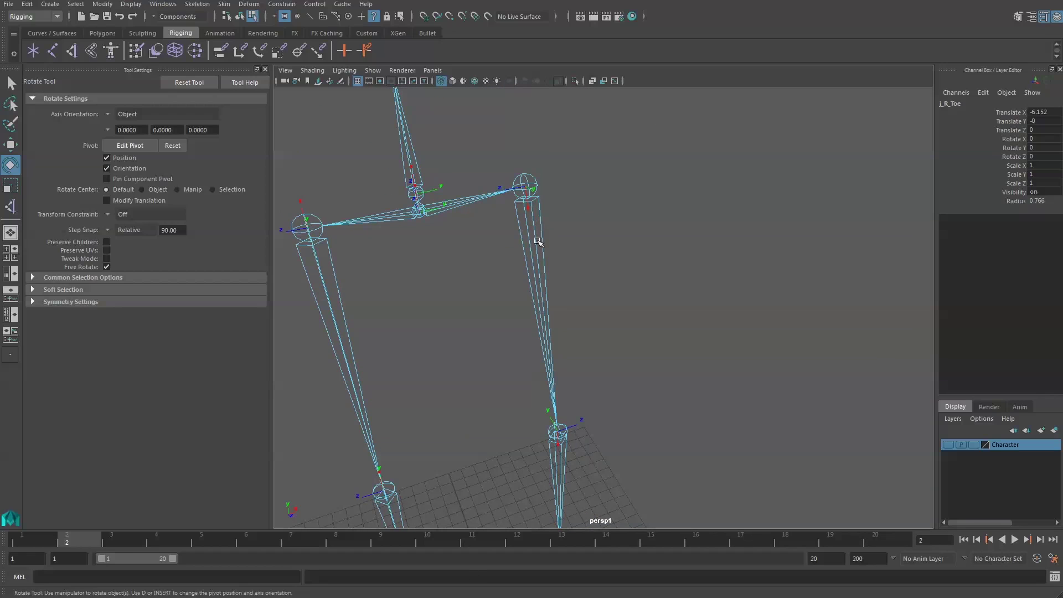
alt+middle_drag(522, 384, 519, 232)
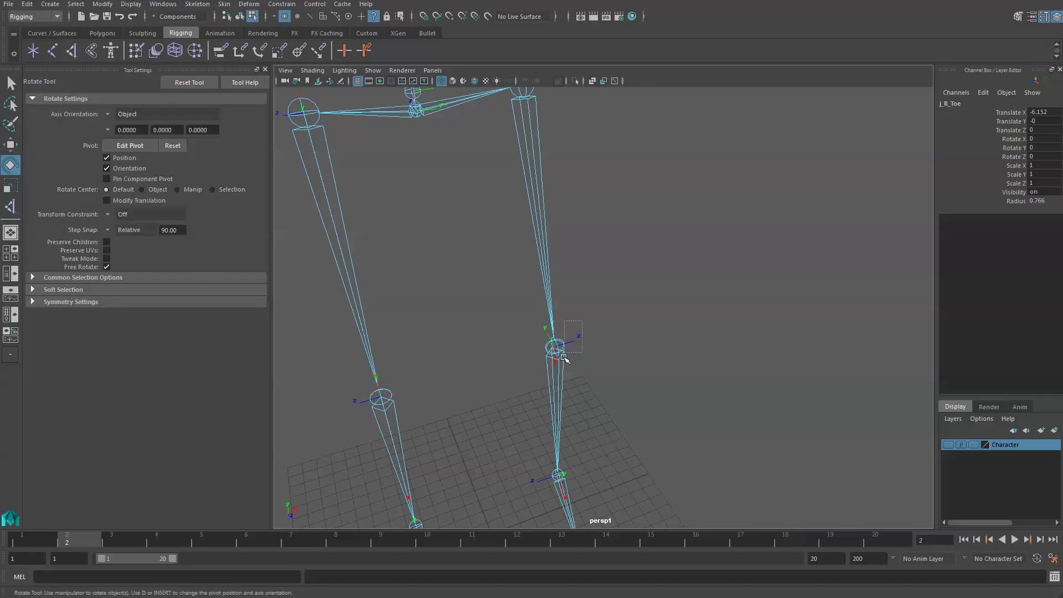
click(555, 349)
drag(521, 376, 692, 338)
alt+middle_drag(652, 423, 636, 321)
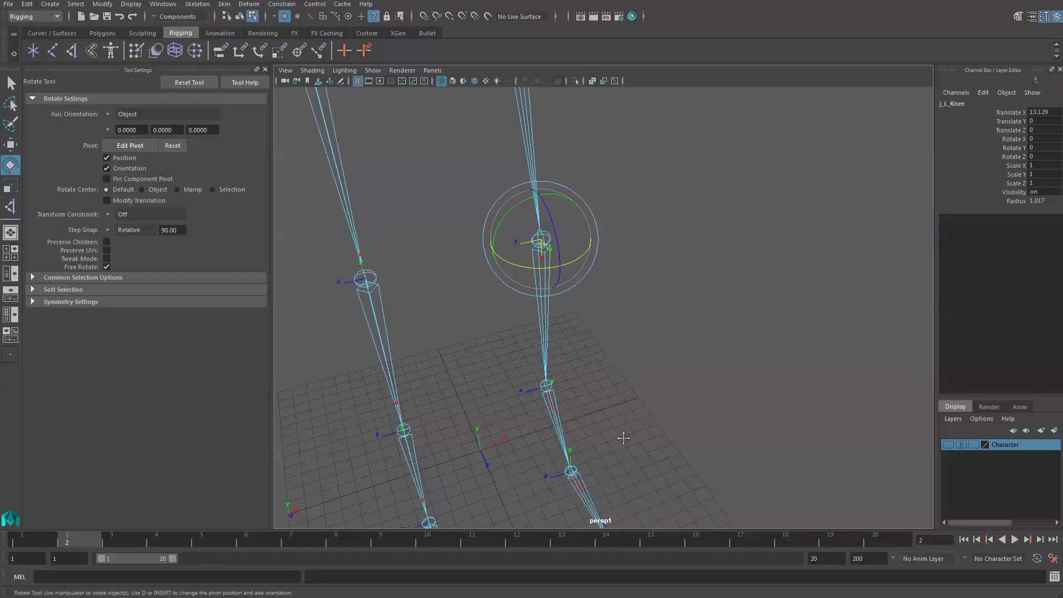
Step: Examine the local rotation axes across the whole skeleton, from the feet up through the spine, arms and head
mouse_move(622, 437)
alt+middle_down()
mouse_move(613, 304)
mouse_move(570, 334)
mouse_move(604, 460)
alt+middle_up()
mouse_move(499, 203)
alt+middle_down()
mouse_move(538, 323)
mouse_move(548, 401)
alt+middle_up()
alt+middle_drag(480, 214, 481, 529)
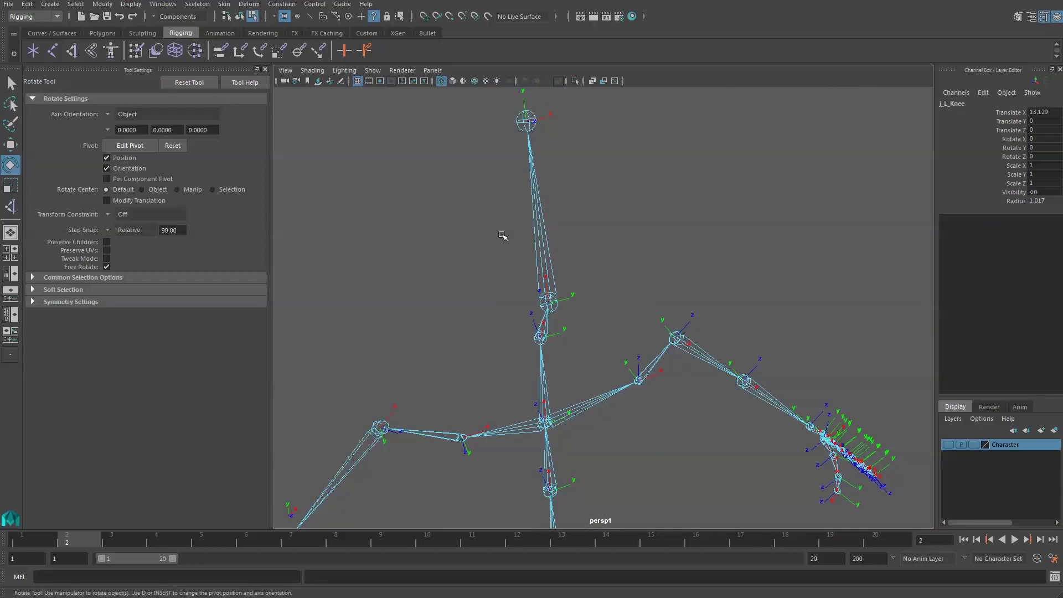
alt+drag(503, 235, 463, 220)
alt+middle_drag(463, 221, 624, 91)
scroll(601, 175, down, 8)
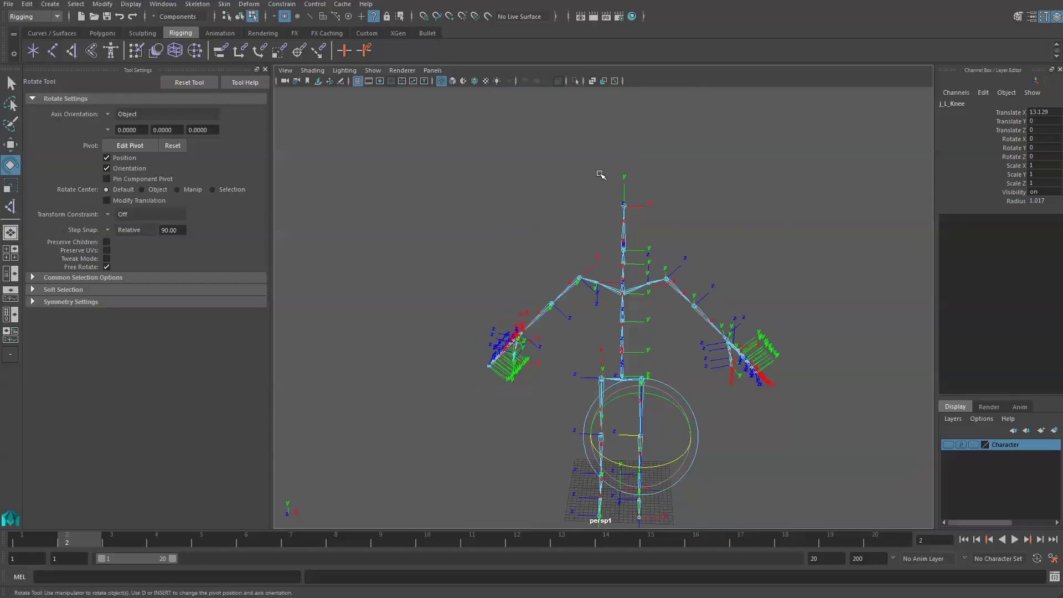
alt+drag(627, 228, 644, 206)
alt+middle_drag(644, 206, 609, 171)
scroll(609, 170, up, 2)
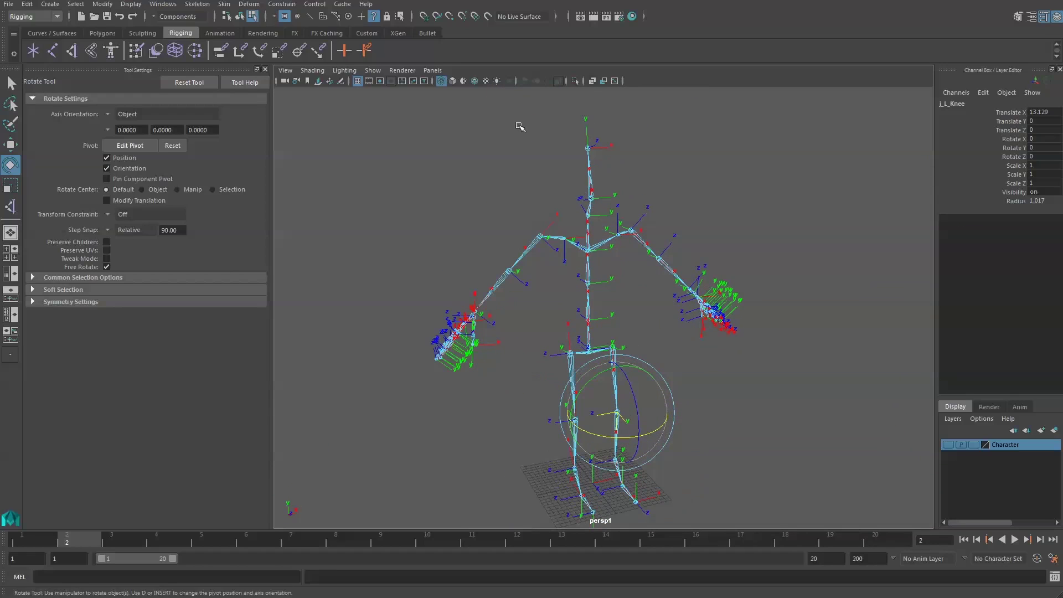
Step: Turn off local rotation axis picking, return to object selection mode and hide the local rotation axes of all the skeleton's joints
click(372, 19)
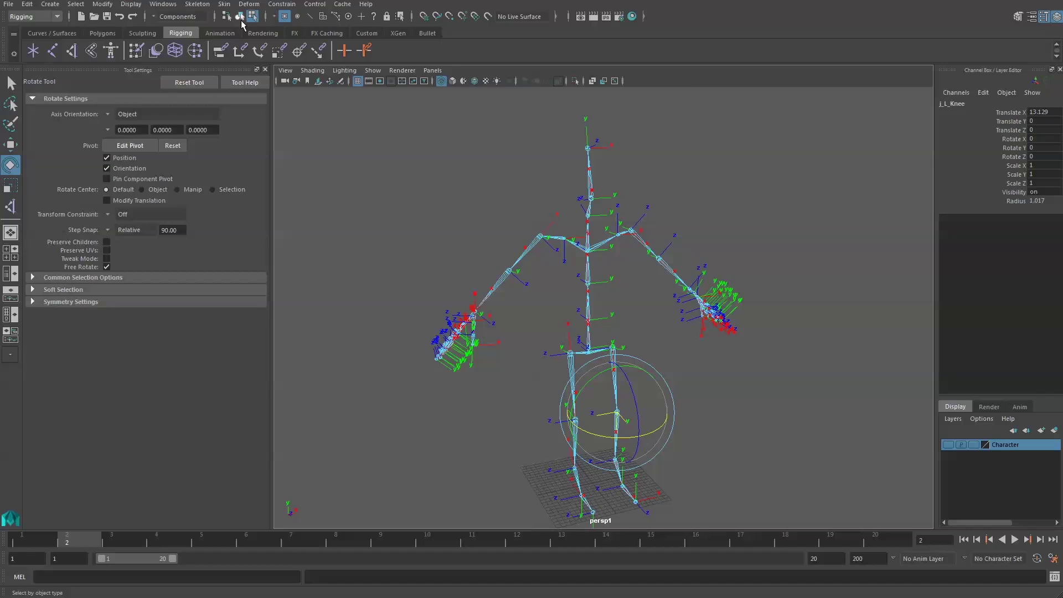
click(240, 20)
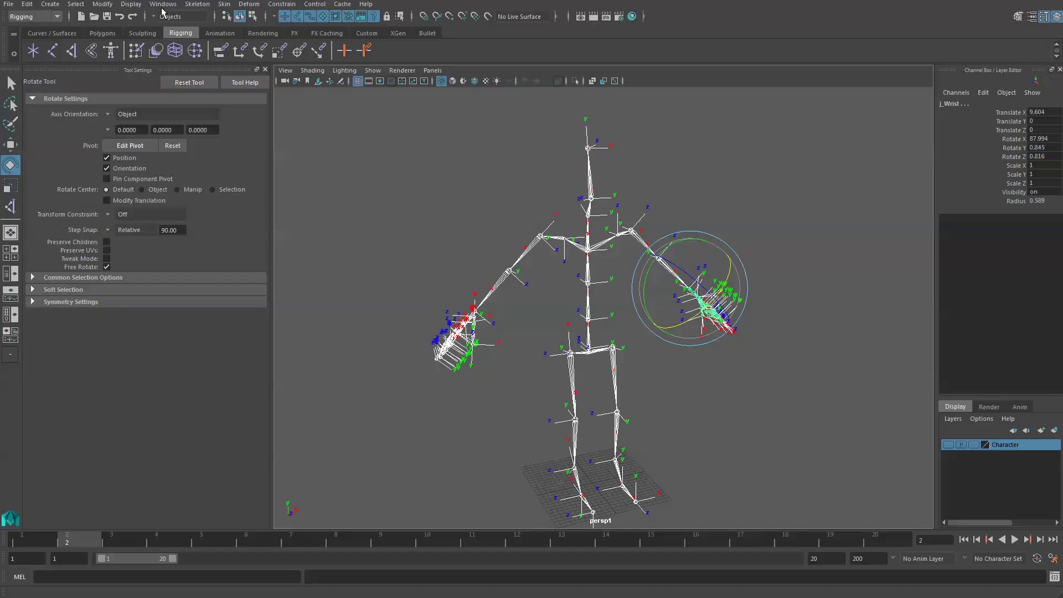
click(136, 4)
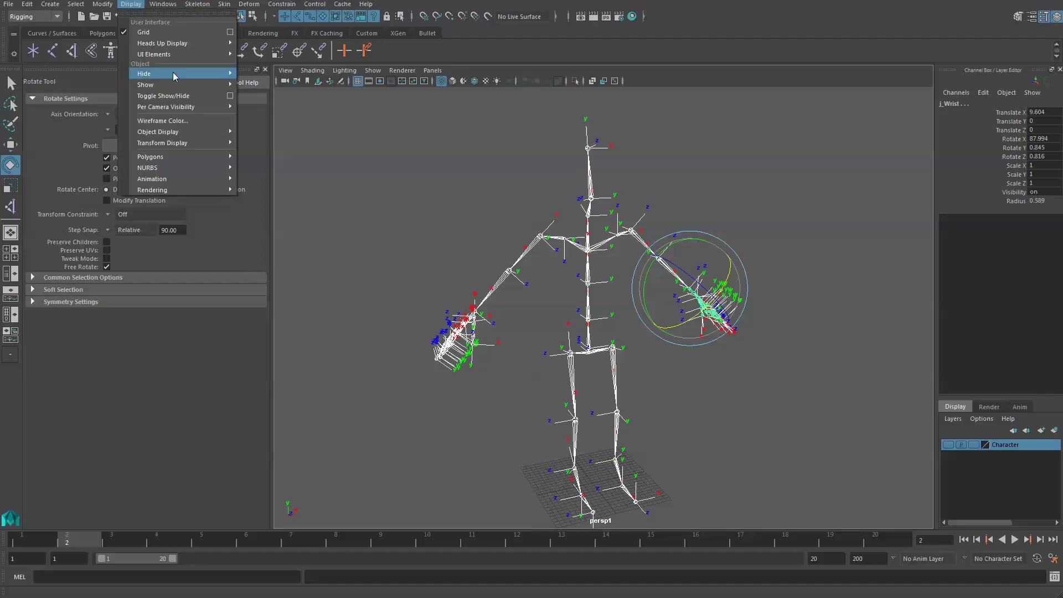
mouse_move(188, 143)
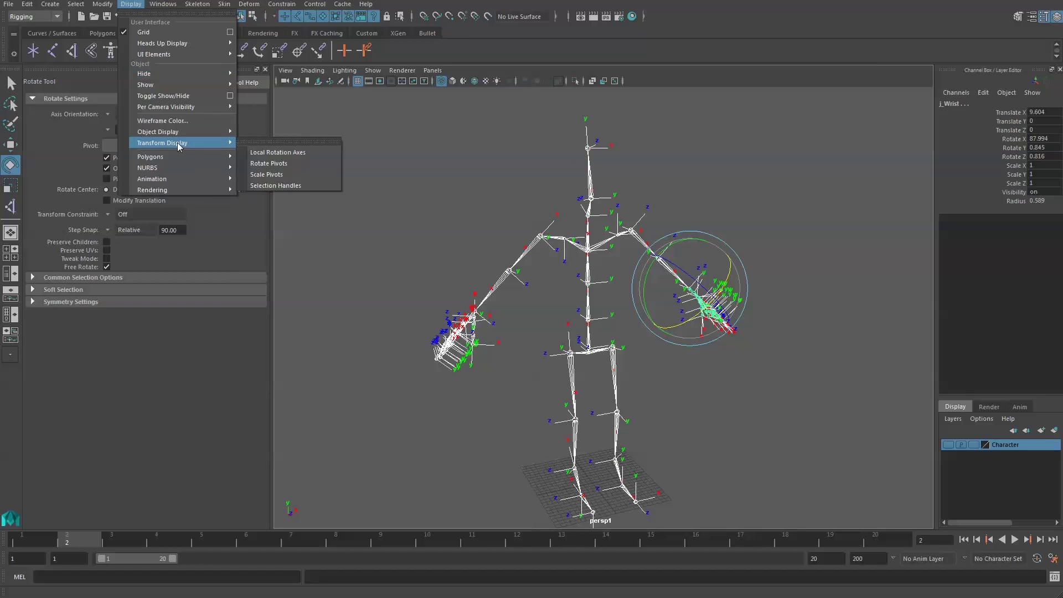
click(289, 155)
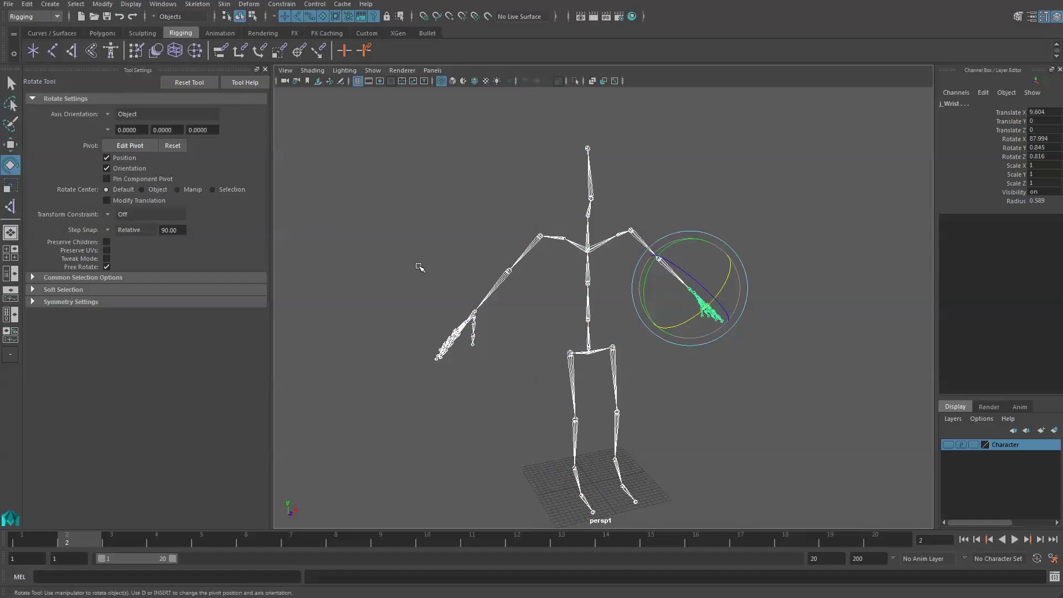